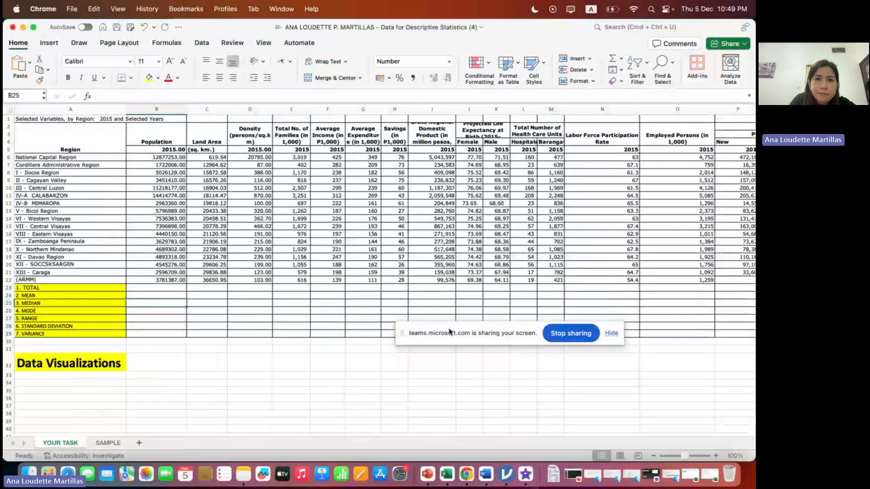
Enter =sum in cell B23, the Total row of the Population column
{"action": "left_click_drag", "start_coordinate": [450, 332], "coordinate": [352, 48]}
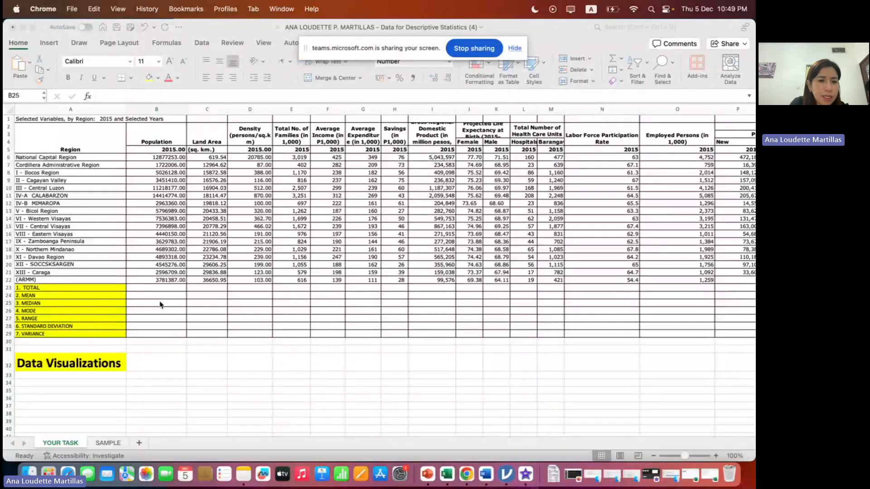
{"action": "left_click", "coordinate": [151, 287]}
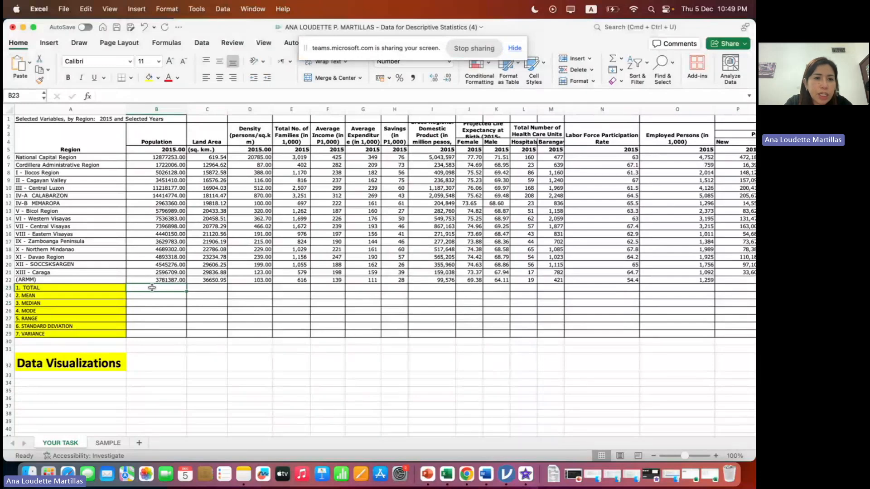
{"action": "type", "text": "="}
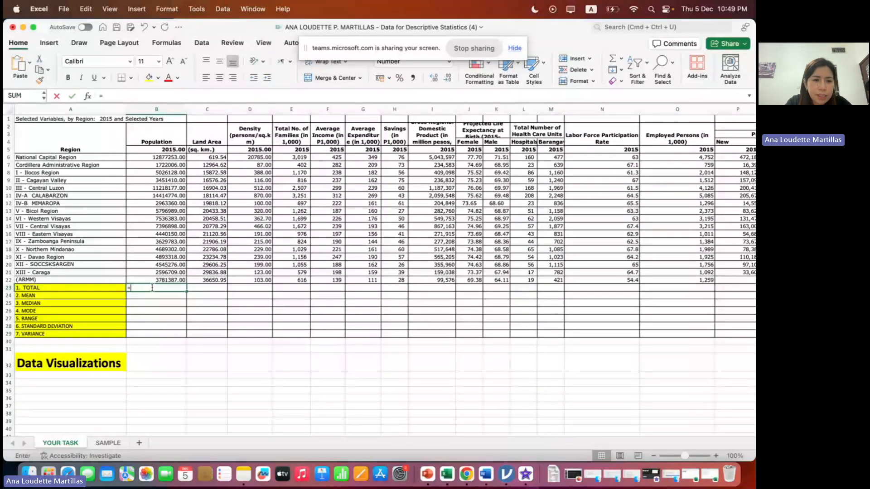
{"action": "type", "text": "sum"}
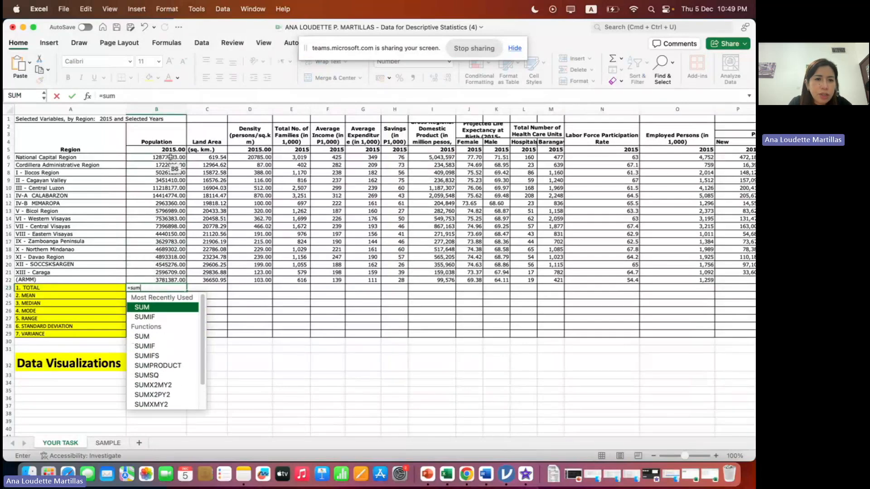
{"action": "key", "text": "Return"}
{"action": "left_click", "coordinate": [170, 156]}
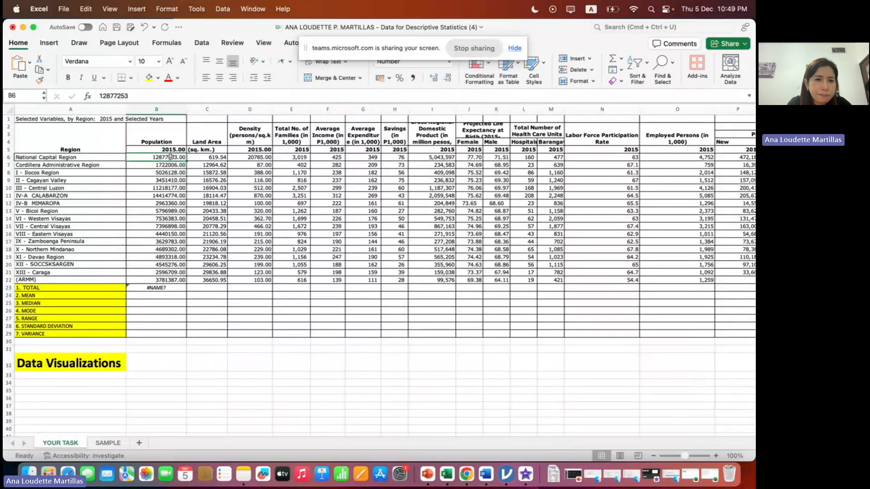
Complete the Population total in B23 as =sum(B6:B22), covering every region
{"action": "left_click", "coordinate": [167, 289]}
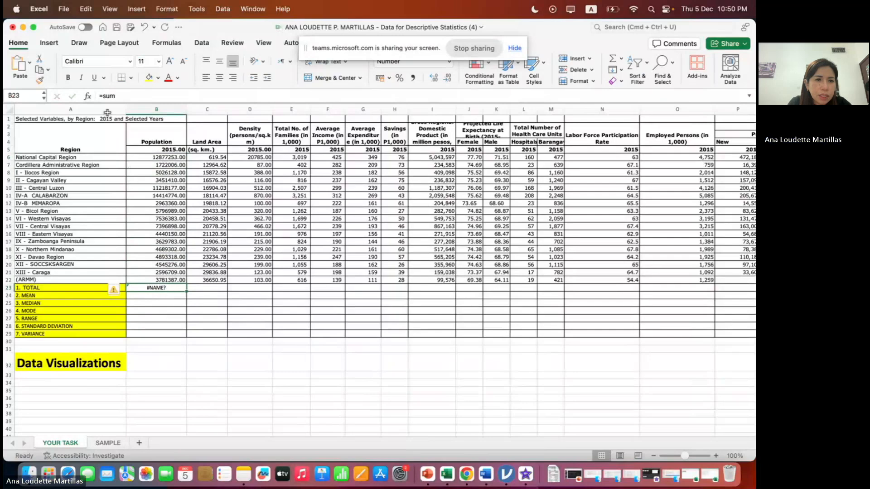
{"action": "left_click", "coordinate": [121, 96]}
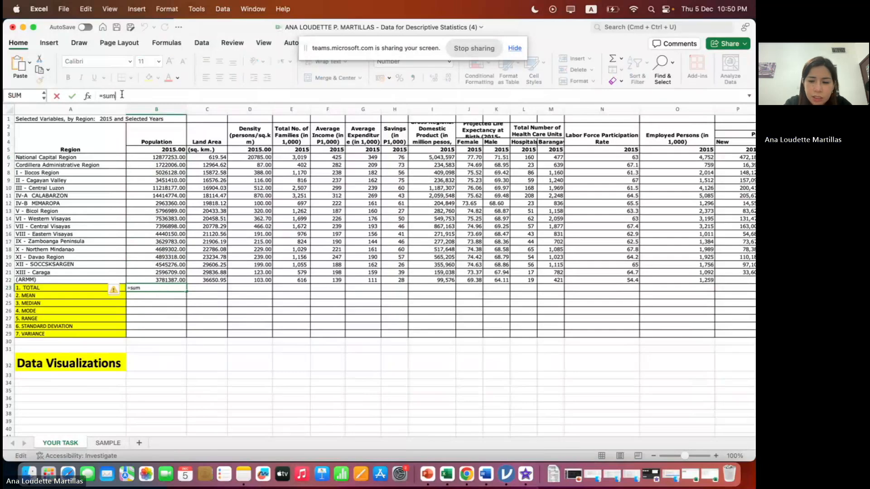
{"action": "type", "text": "("}
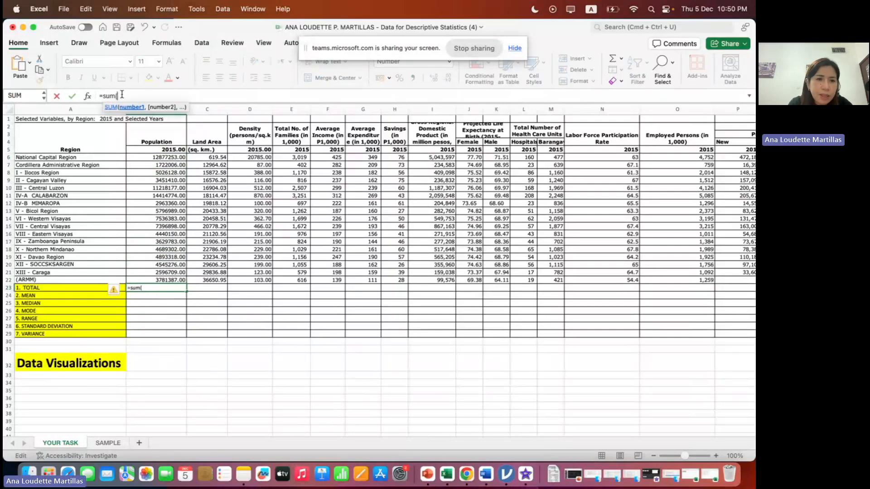
{"action": "left_click", "coordinate": [146, 158]}
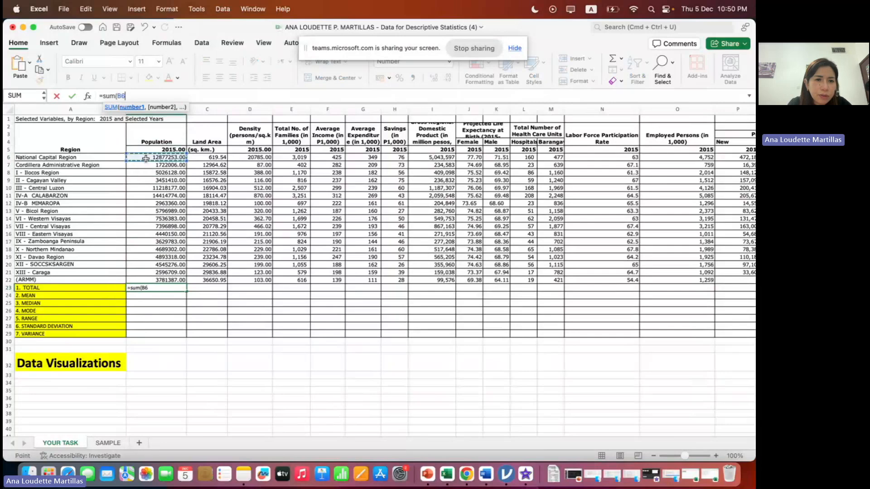
{"action": "key", "text": "shift+Down"}
{"action": "key", "text": "shift+Down"}
{"action": "key", "text": "shift+Down"}
{"action": "key", "text": "shift+Down"}
{"action": "key", "text": "shift+Down"}
{"action": "key", "text": "shift+Down"}
{"action": "key", "text": "shift+Down"}
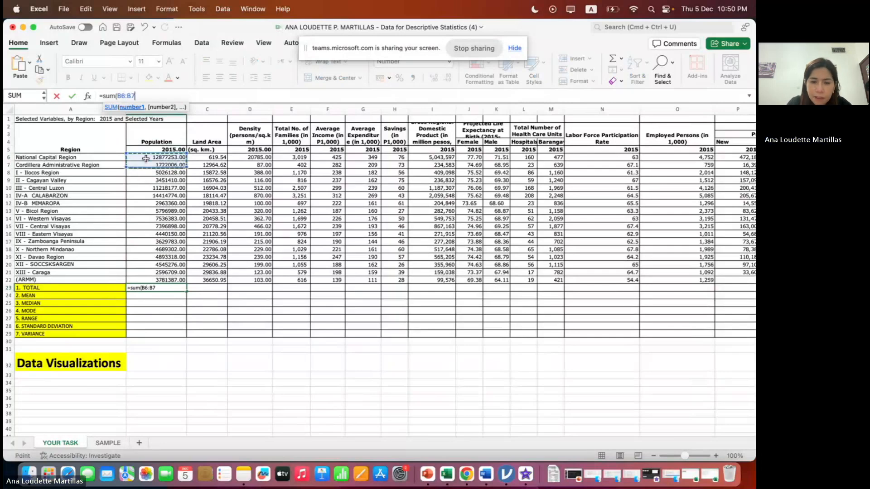
{"action": "key", "text": "shift+Down"}
{"action": "key", "text": "shift+Down"}
{"action": "key", "text": "shift+Down"}
{"action": "key", "text": "shift+Down"}
{"action": "key", "text": "shift+Down"}
{"action": "key", "text": "shift+Down"}
{"action": "key", "text": "shift+Down"}
{"action": "key", "text": "shift+Down"}
{"action": "key", "text": "shift+Down"}
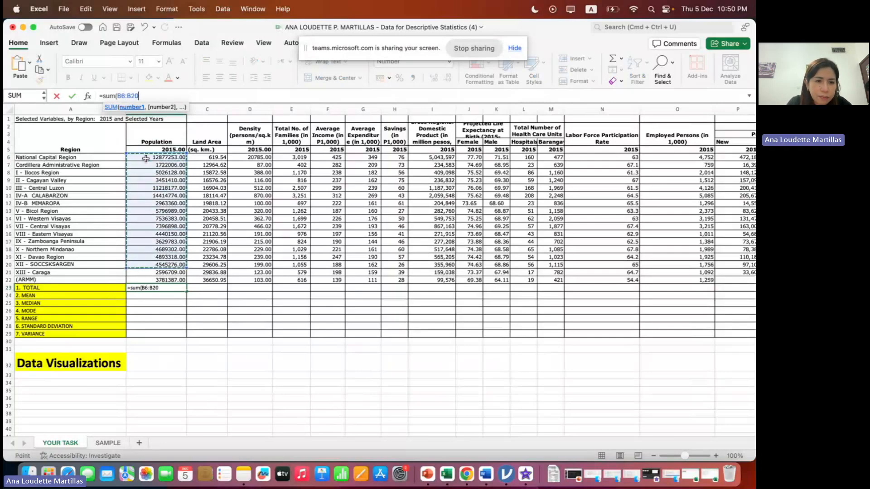
{"action": "type", "text": ")"}
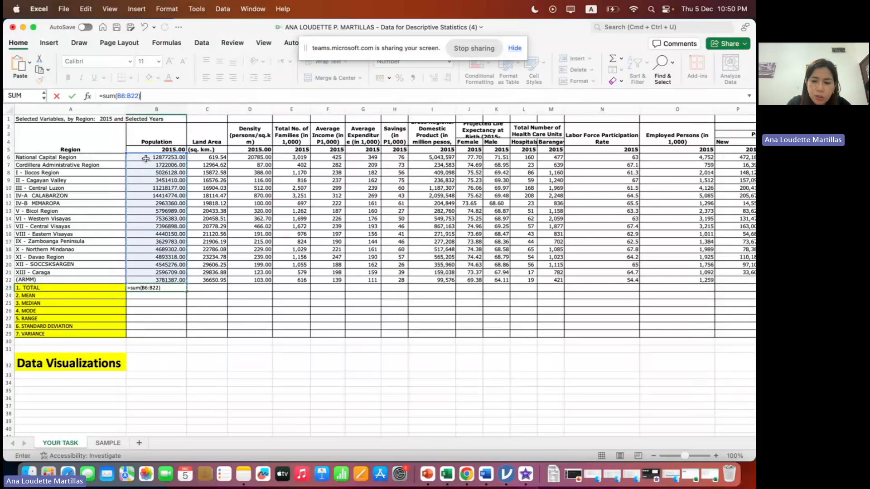
{"action": "key", "text": "Return"}
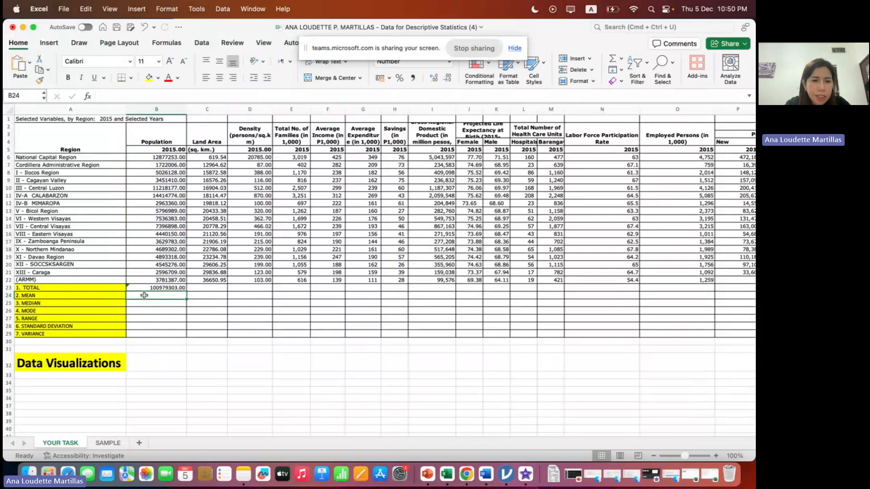
Enter =ave(B6:B22) in cell B24, the Mean row of the Population column
{"action": "type", "text": "="}
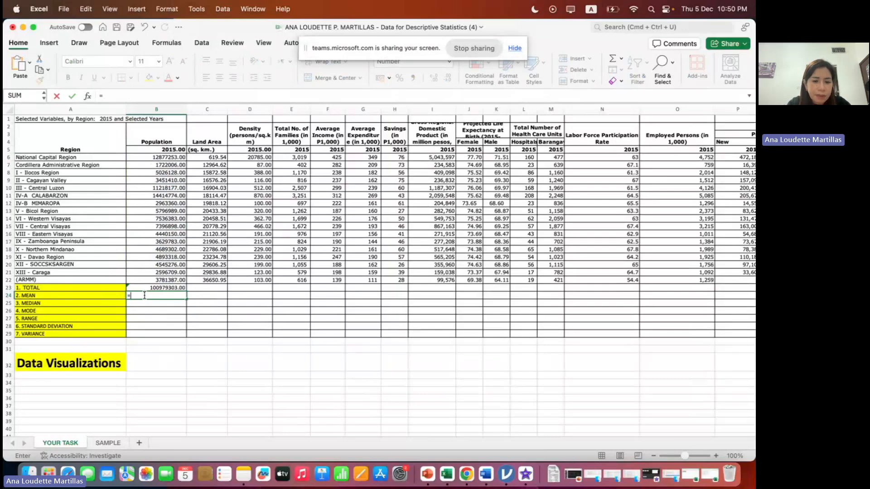
{"action": "type", "text": "ave"}
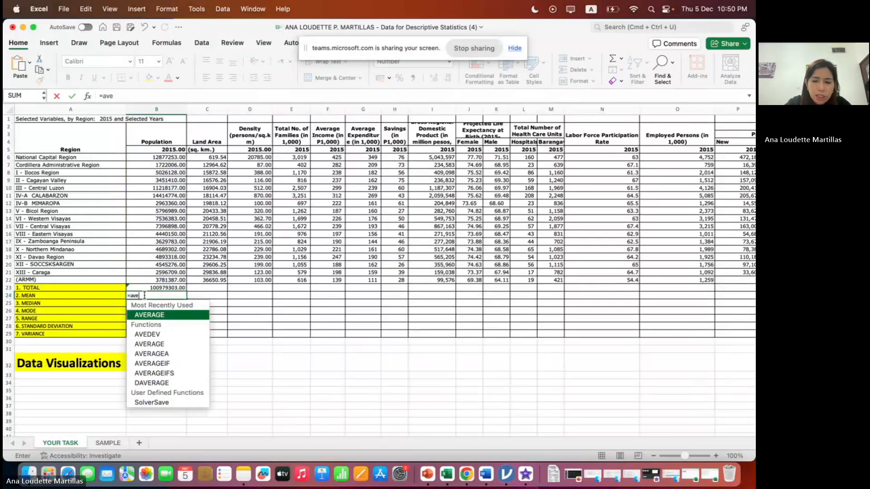
{"action": "type", "text": "("}
{"action": "left_click_drag", "start_coordinate": [163, 158], "coordinate": [181, 277]}
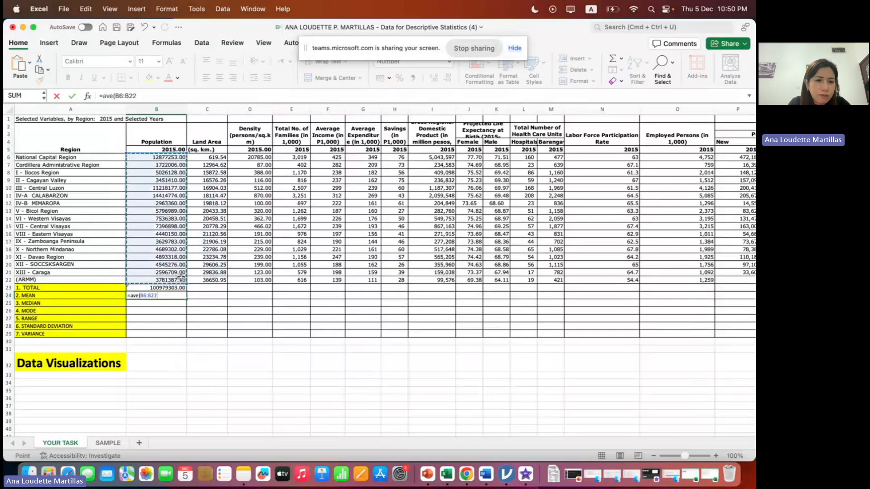
{"action": "type", "text": ")"}
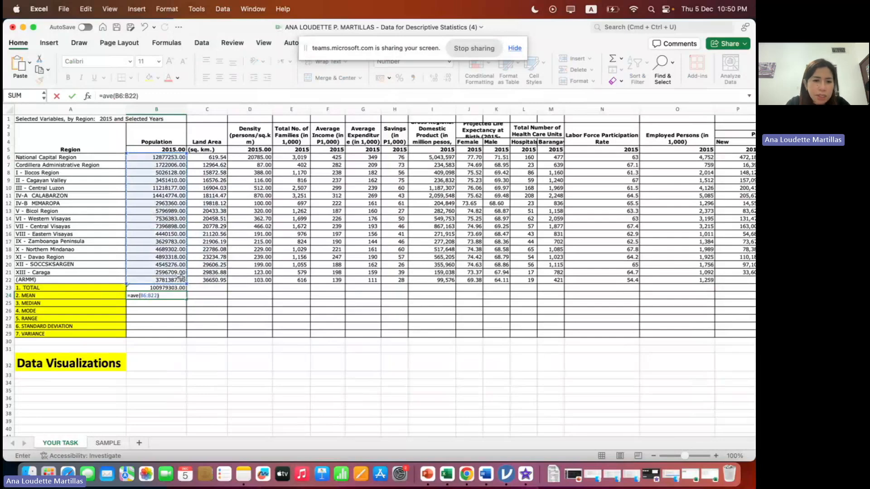
{"action": "key", "text": "Return"}
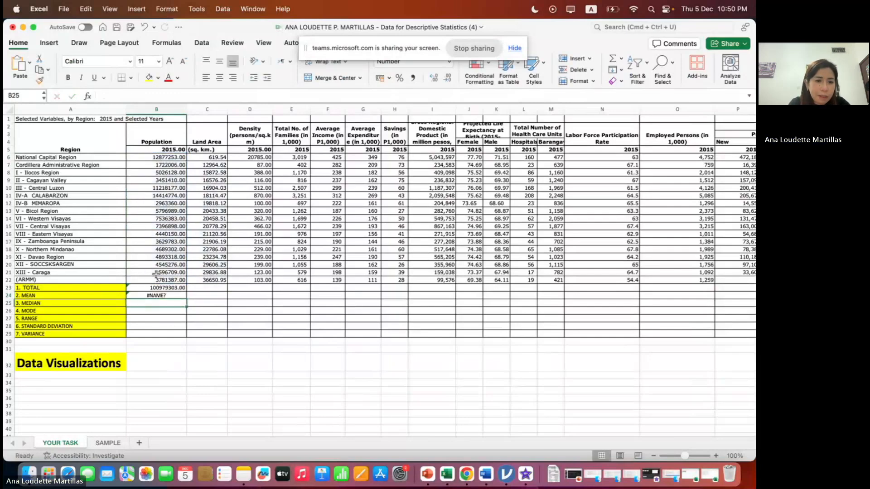
Correct the function name in the Population mean formula so B24 reads =average(B6:B22)
{"action": "left_click", "coordinate": [149, 297]}
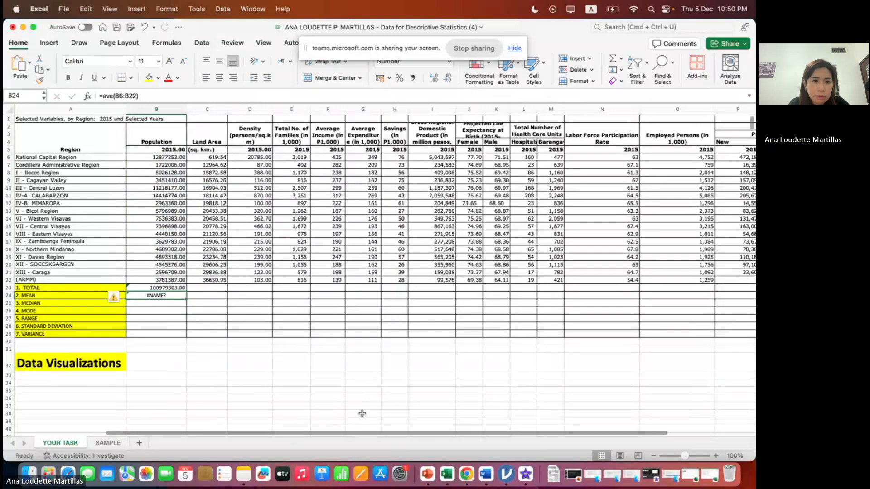
{"action": "left_click", "coordinate": [113, 96]}
{"action": "type", "text": "rage"}
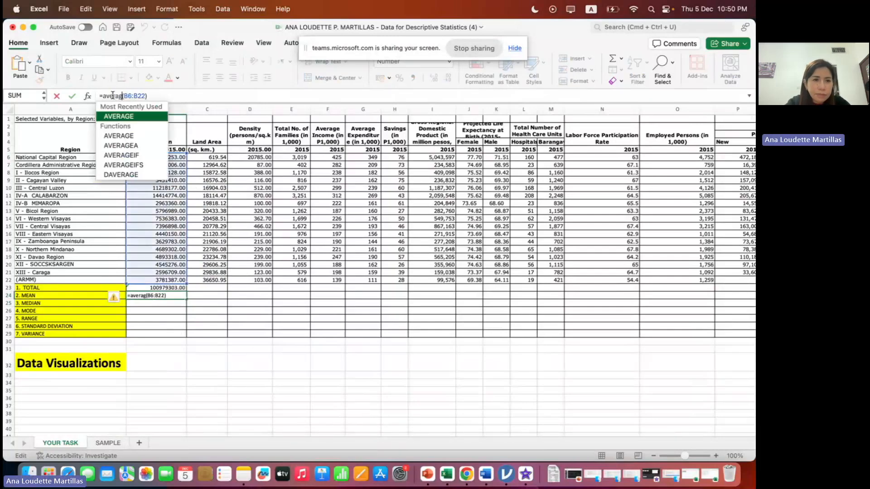
{"action": "key", "text": "Return"}
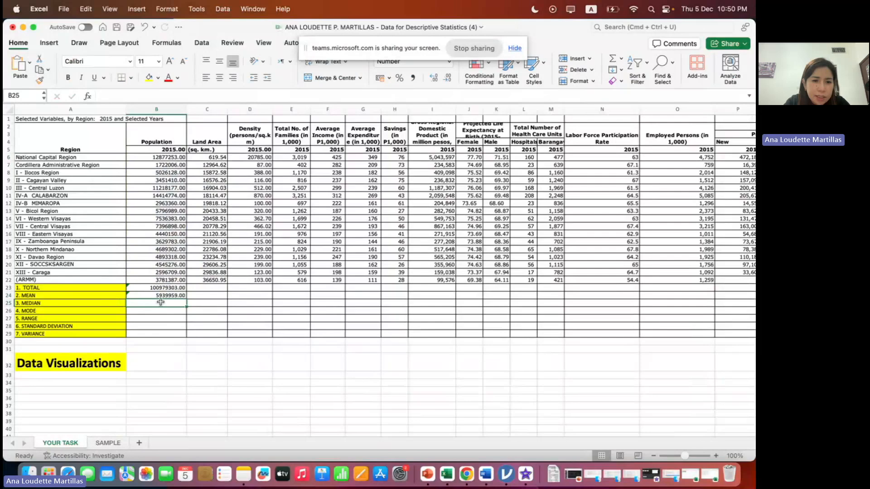
Calculate the Population median in B25 with =median(B6:B22)
{"action": "type", "text": "="}
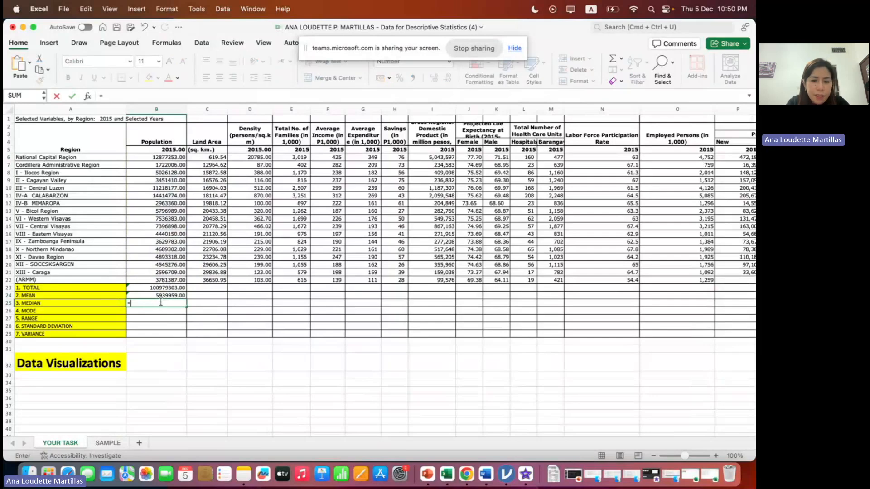
{"action": "type", "text": "median"}
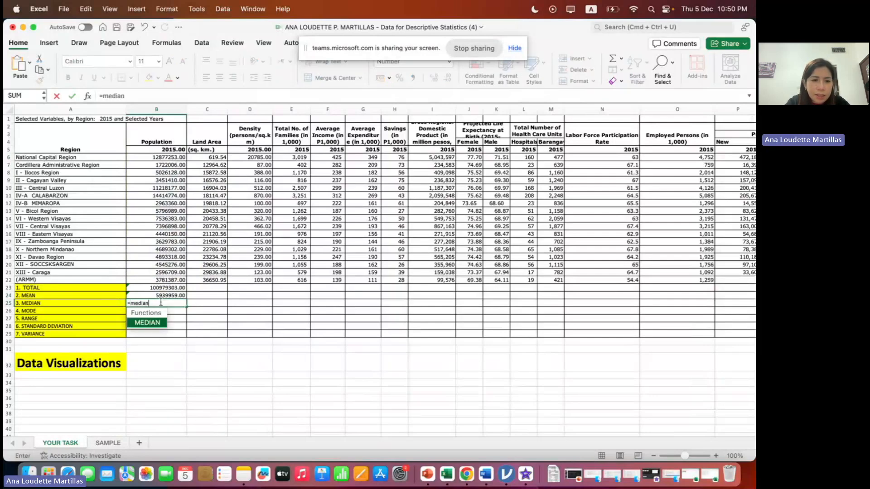
{"action": "type", "text": "("}
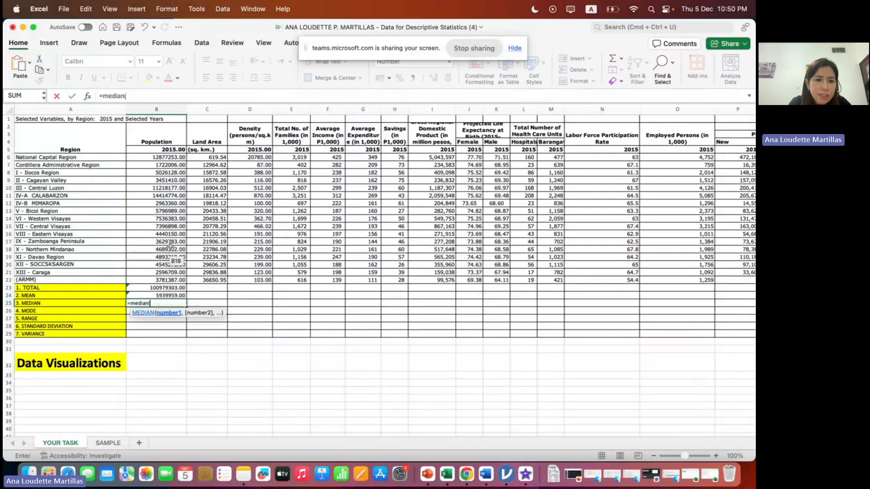
{"action": "left_click_drag", "start_coordinate": [169, 158], "coordinate": [175, 275]}
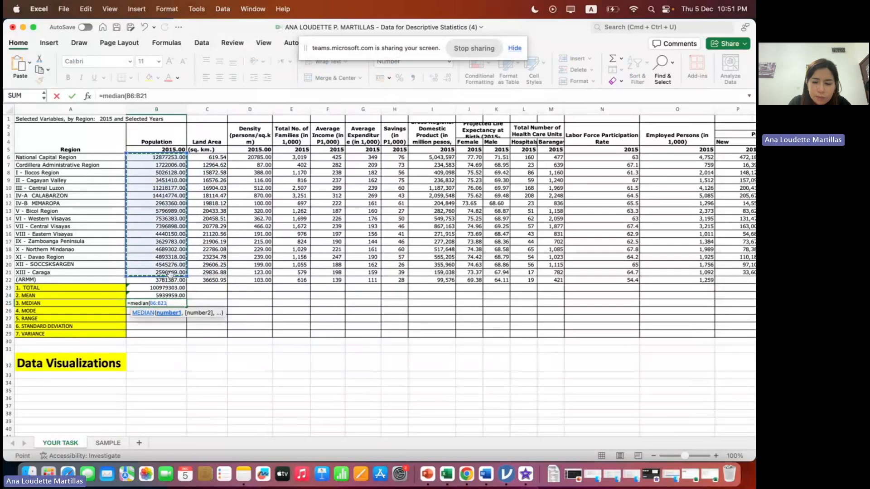
{"action": "type", "text": ")"}
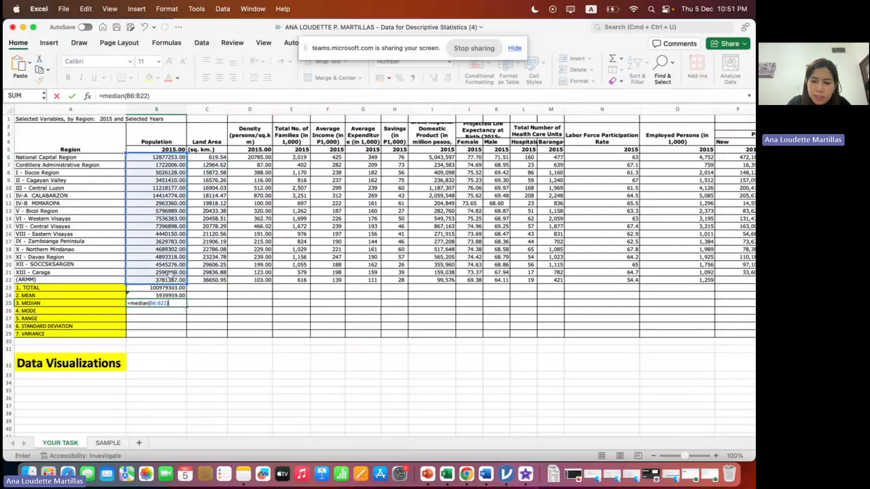
{"action": "key", "text": "Return"}
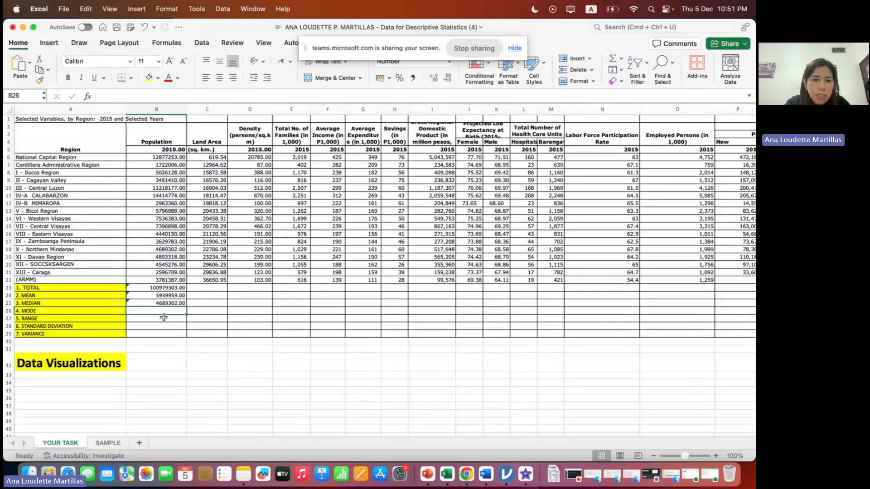
Calculate the Population mode in B26 with =mode(B6:B22)
{"action": "type", "text": "="}
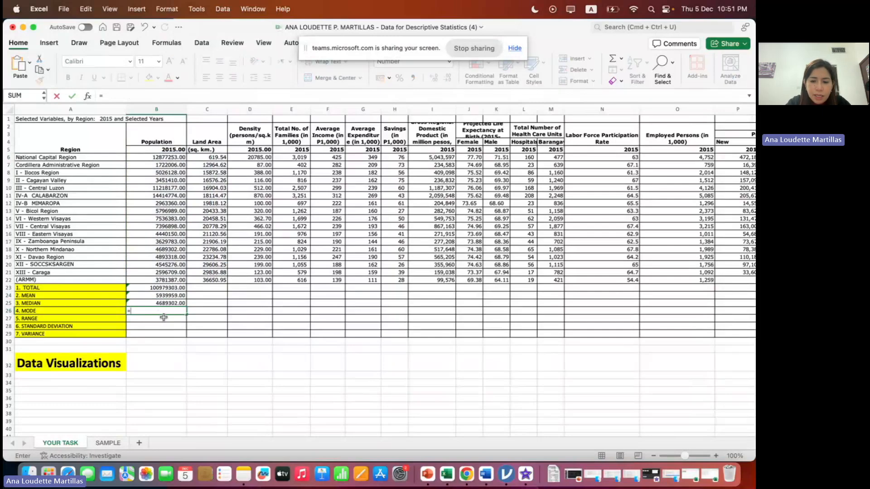
{"action": "type", "text": "mode("}
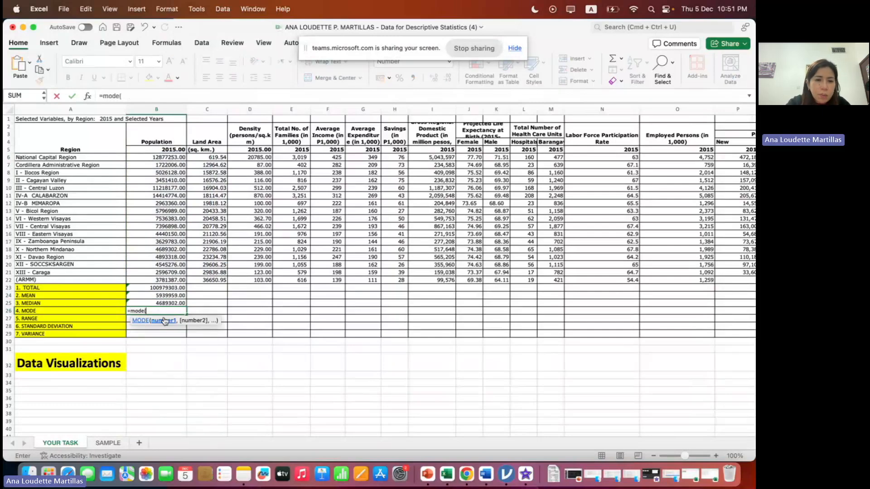
{"action": "left_click_drag", "start_coordinate": [166, 159], "coordinate": [176, 275]}
{"action": "type", "text": ")"}
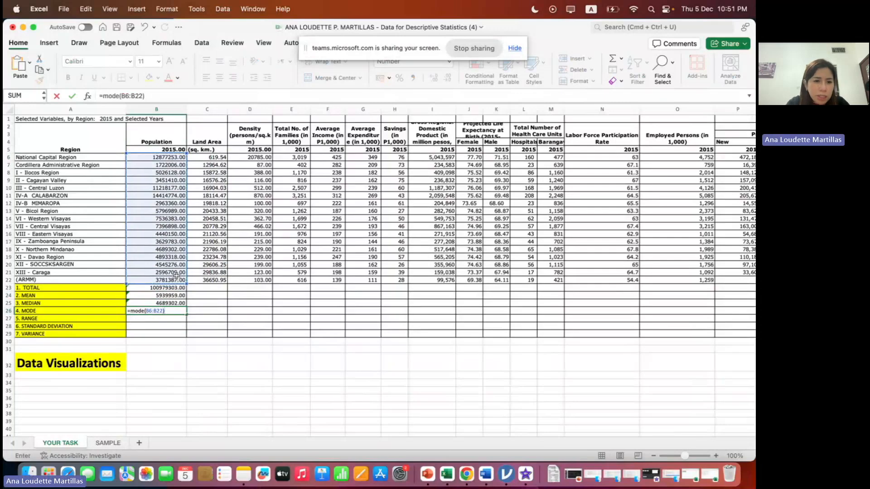
{"action": "key", "text": "Return"}
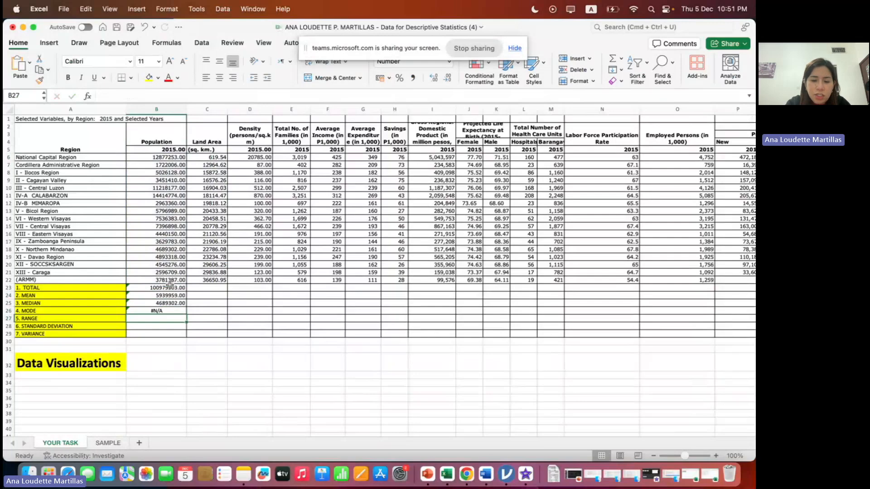
Calculate the Population range in B27 with =max(B6:B22)-min(B6:B22)
{"action": "type", "text": "="}
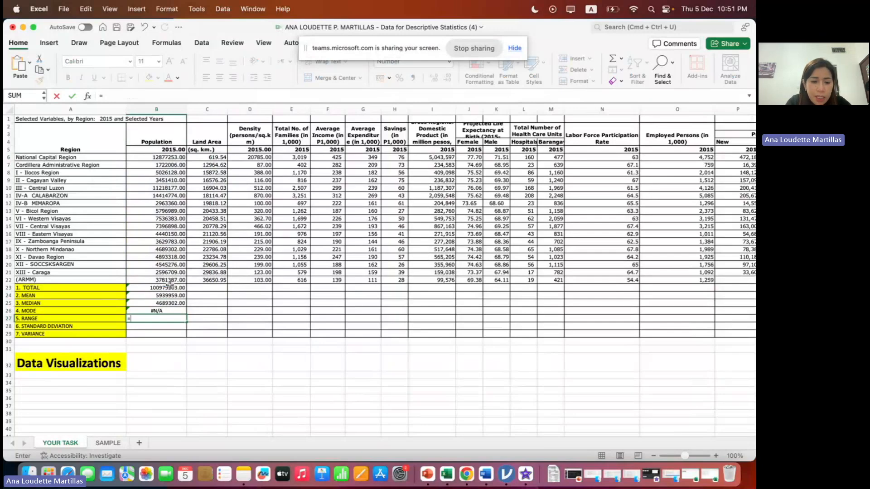
{"action": "type", "text": "ma"}
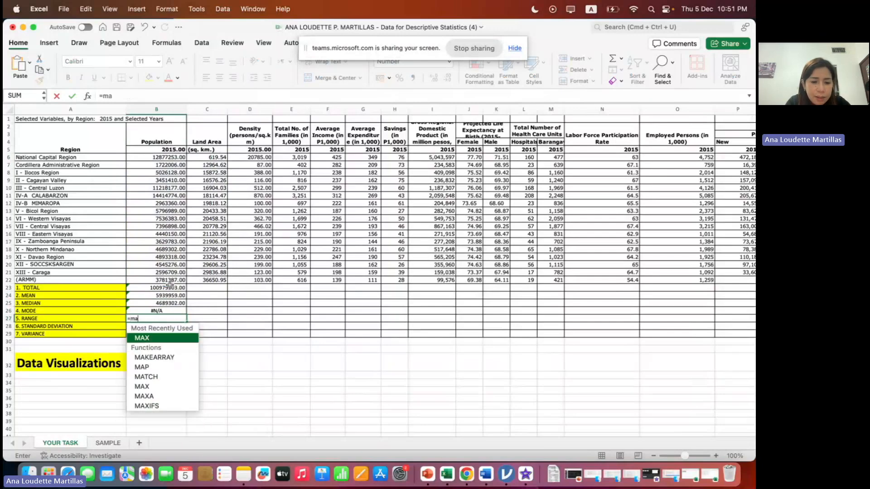
{"action": "type", "text": "x("}
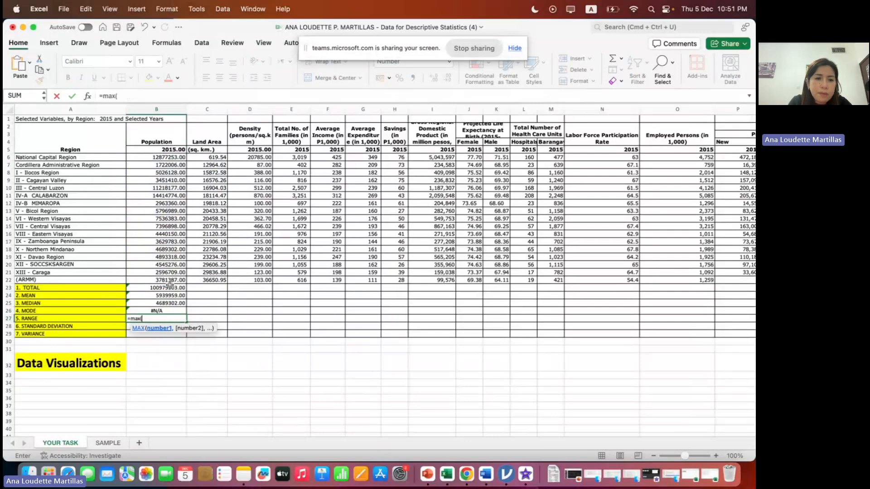
{"action": "left_click_drag", "start_coordinate": [170, 160], "coordinate": [184, 280]}
{"action": "type", "text": ")"}
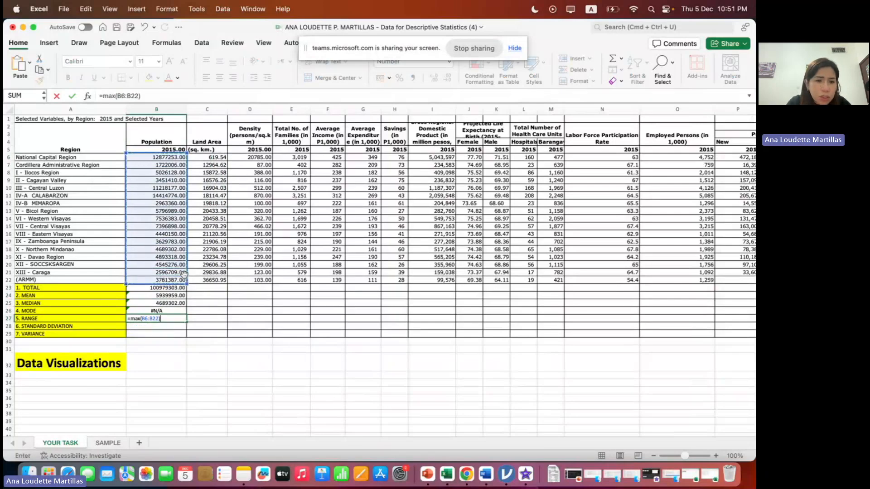
{"action": "type", "text": "-"}
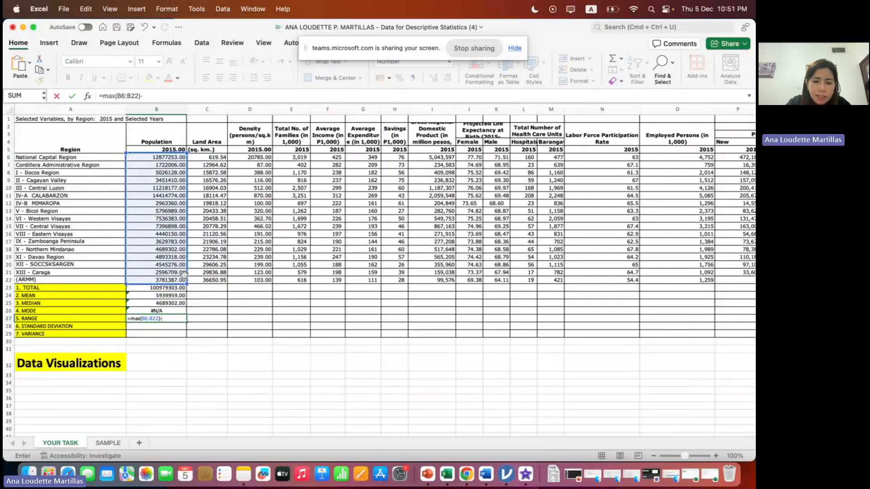
{"action": "type", "text": "min"}
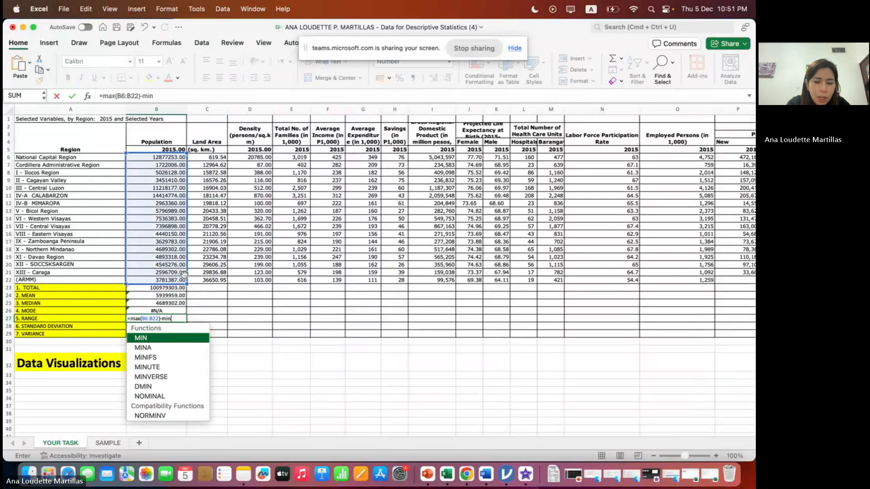
{"action": "type", "text": "("}
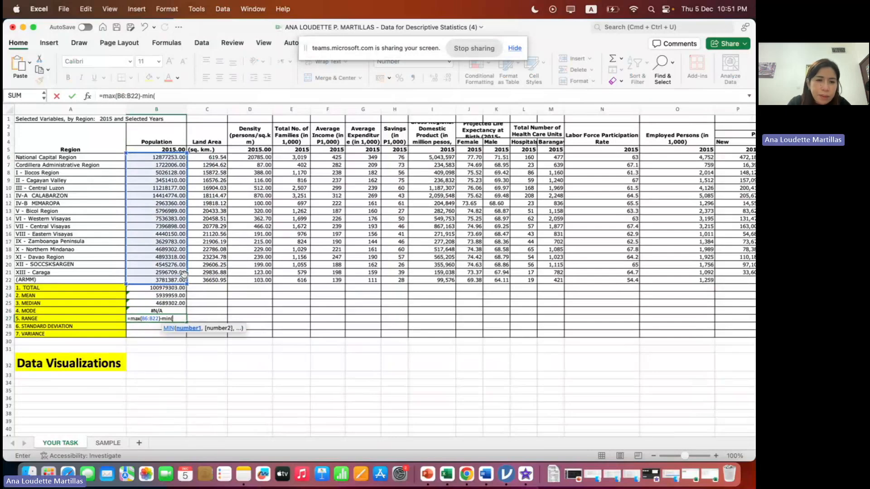
{"action": "left_click", "coordinate": [161, 157]}
{"action": "left_click_drag", "start_coordinate": [161, 157], "coordinate": [166, 281]}
{"action": "type", "text": ")"}
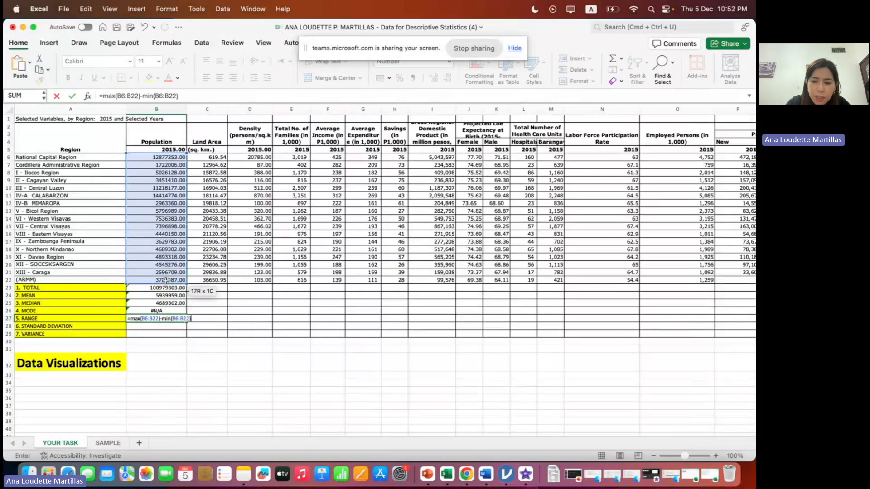
{"action": "key", "text": "Return"}
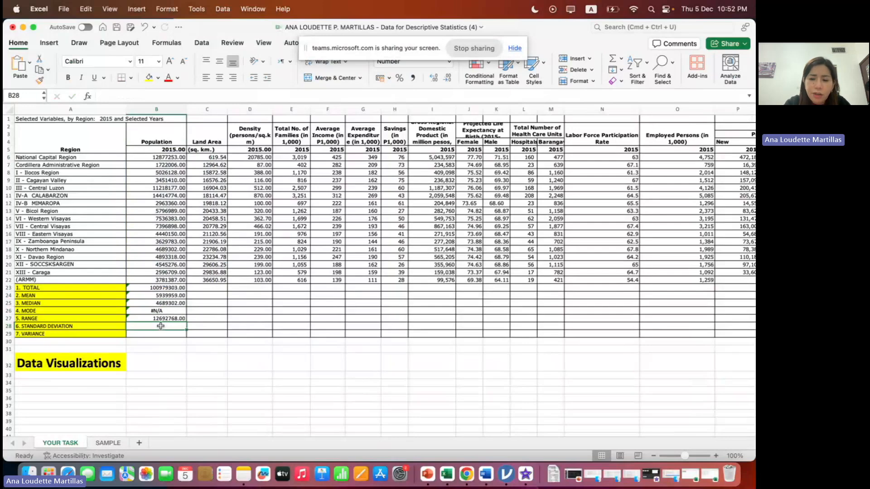
Calculate the Population standard deviation in B28 with =STDEV.P(B6:B22)
{"action": "type", "text": "="}
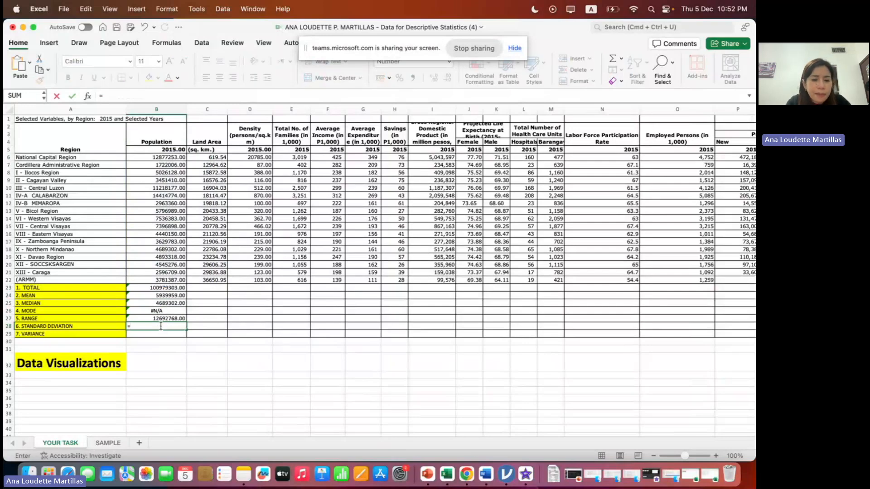
{"action": "type", "text": "st"}
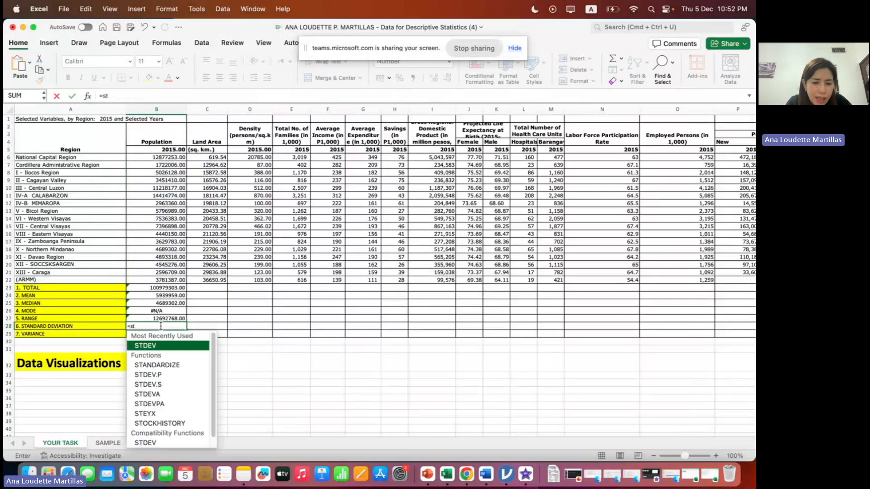
{"action": "type", "text": "dev"}
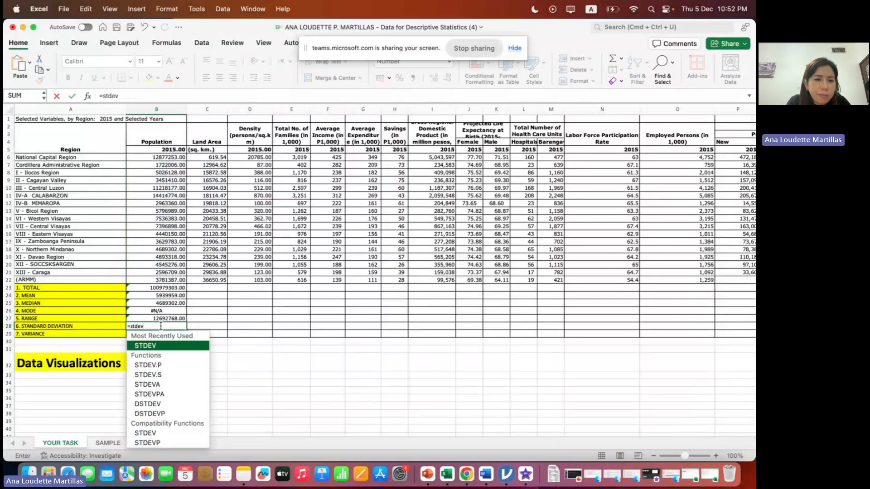
{"action": "double_click", "coordinate": [161, 365]}
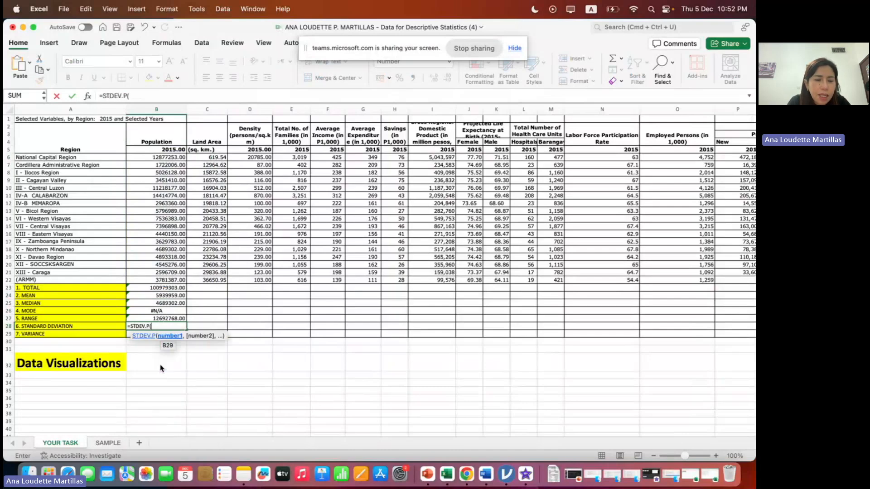
{"action": "left_click", "coordinate": [174, 159]}
{"action": "left_click_drag", "start_coordinate": [174, 159], "coordinate": [181, 279]}
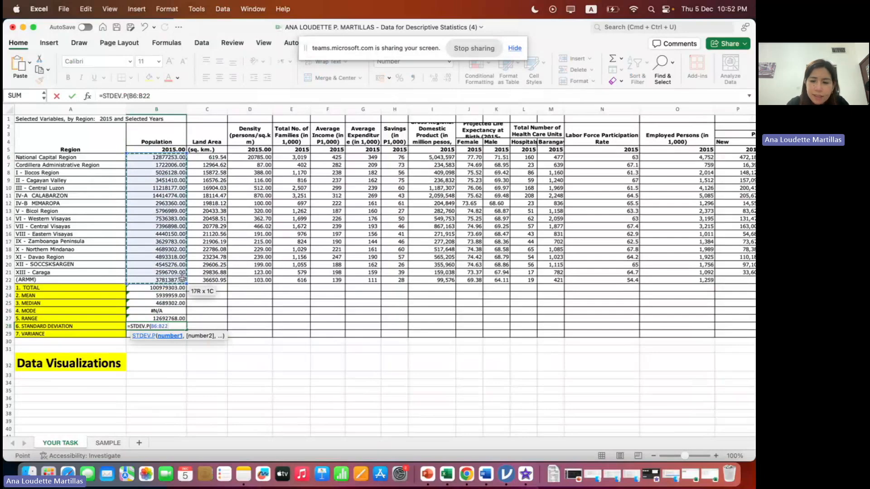
{"action": "type", "text": ")"}
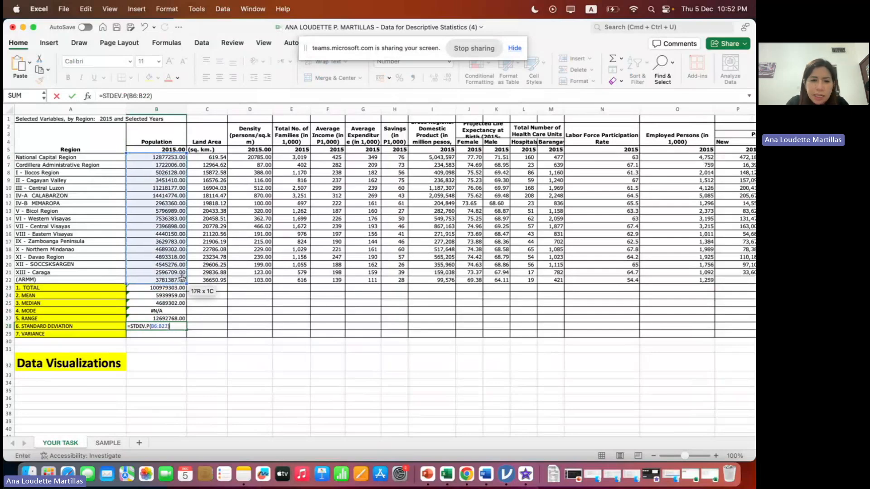
{"action": "key", "text": "Return"}
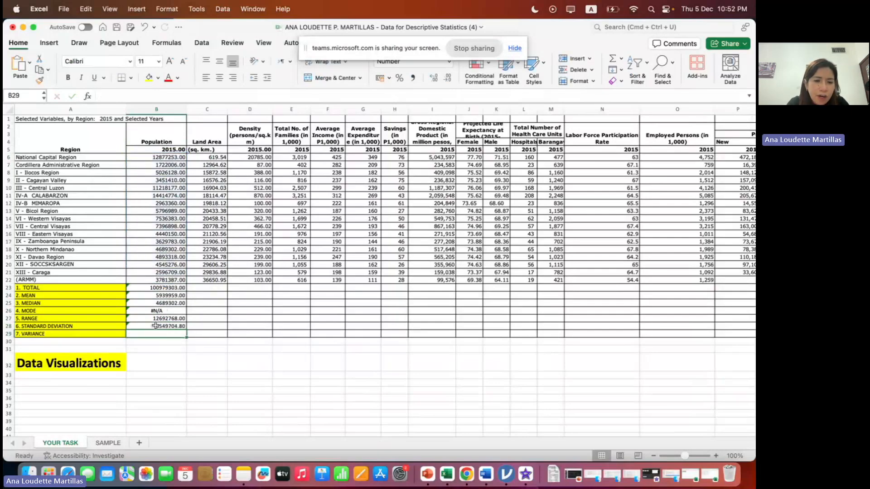
Calculate the Population variance in B29 and fill the formulas in B23:B29 across the remaining data columns through column T
{"action": "type", "text": "=var"}
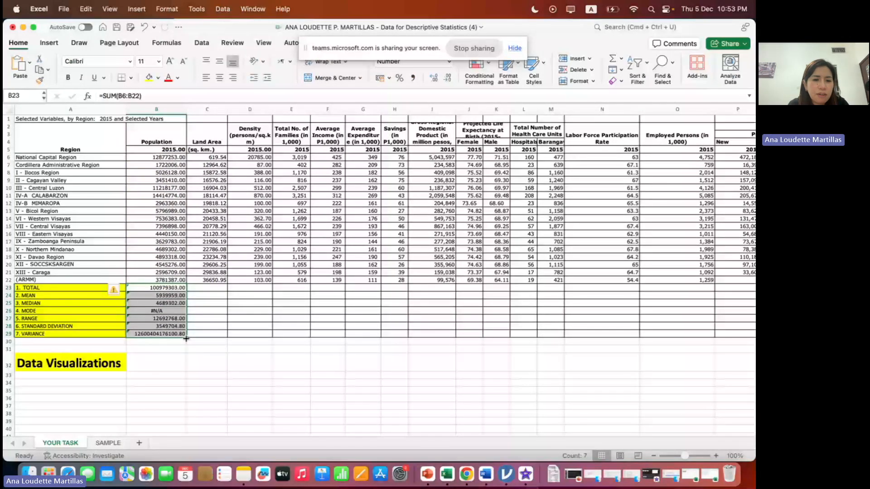
{"action": "mouse_move", "coordinate": [186, 339]}
{"action": "left_mouse_down"}
{"action": "mouse_move", "coordinate": [249, 343]}
{"action": "mouse_move", "coordinate": [194, 341]}
{"action": "left_mouse_up"}
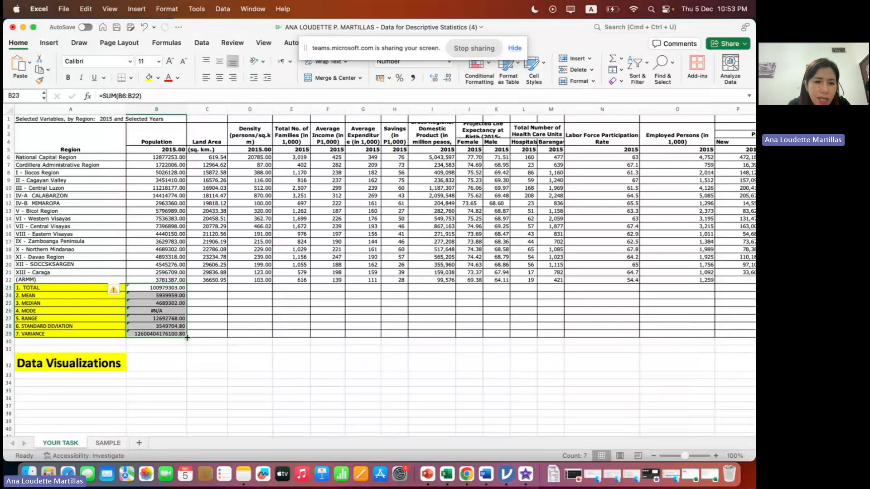
{"action": "left_click_drag", "start_coordinate": [187, 338], "coordinate": [707, 312]}
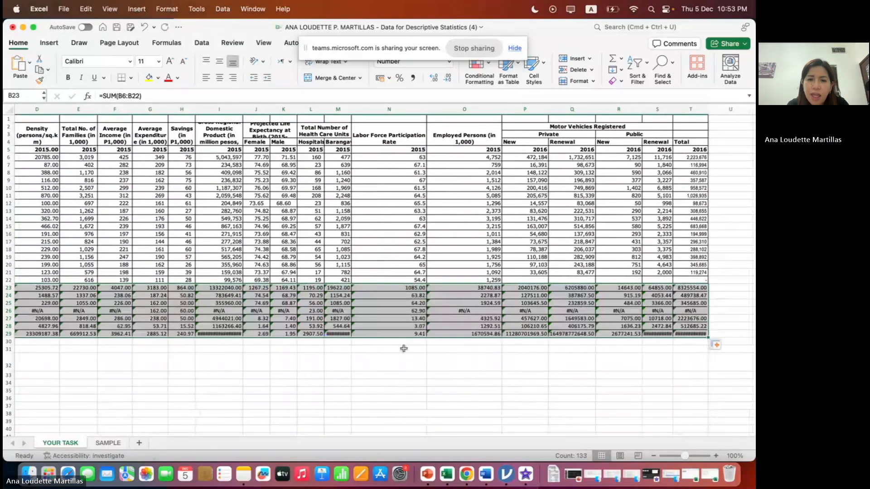
{"action": "left_click", "coordinate": [225, 378]}
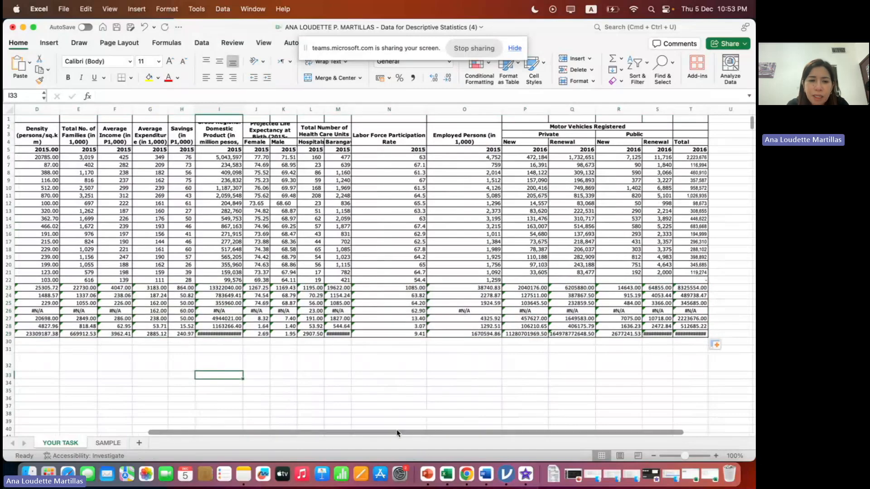
{"action": "left_click_drag", "start_coordinate": [397, 433], "coordinate": [241, 433]}
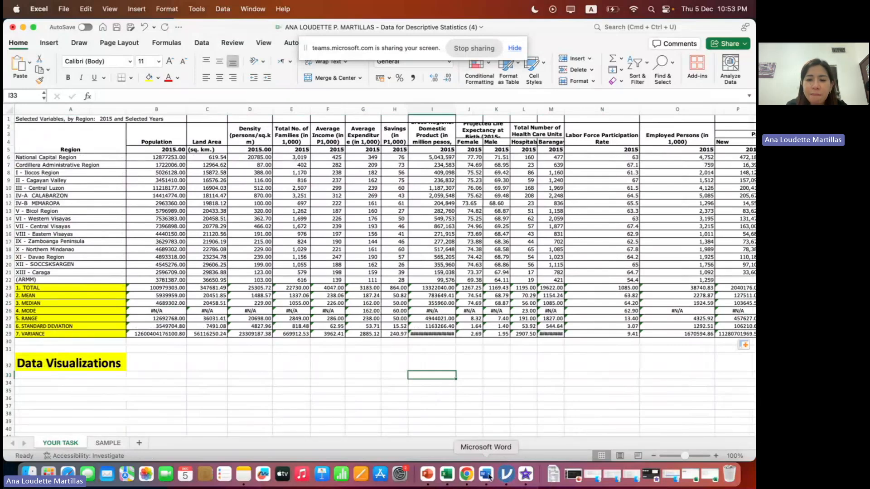
{"action": "left_click", "coordinate": [466, 475]}
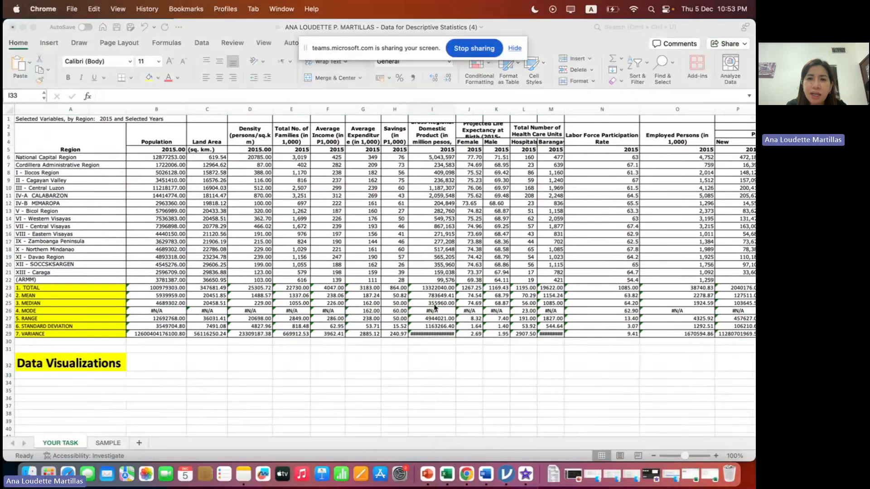
{"action": "left_click", "coordinate": [470, 49]}
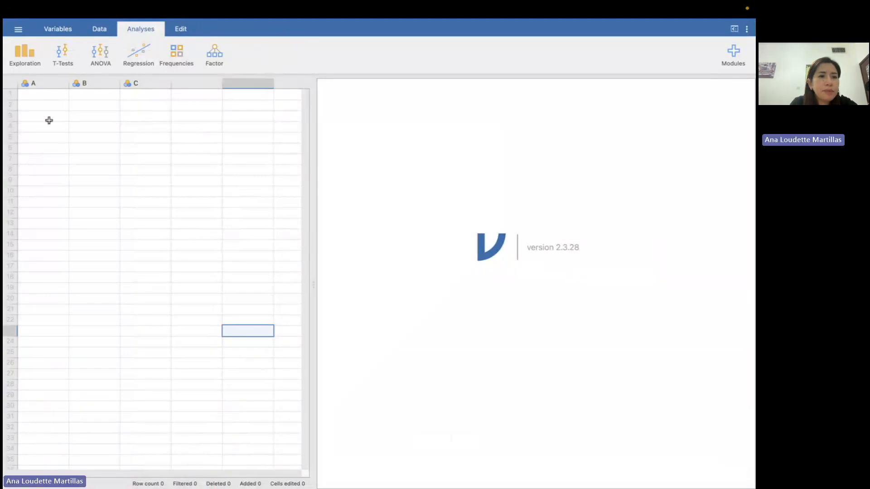
{"action": "left_click", "coordinate": [45, 95]}
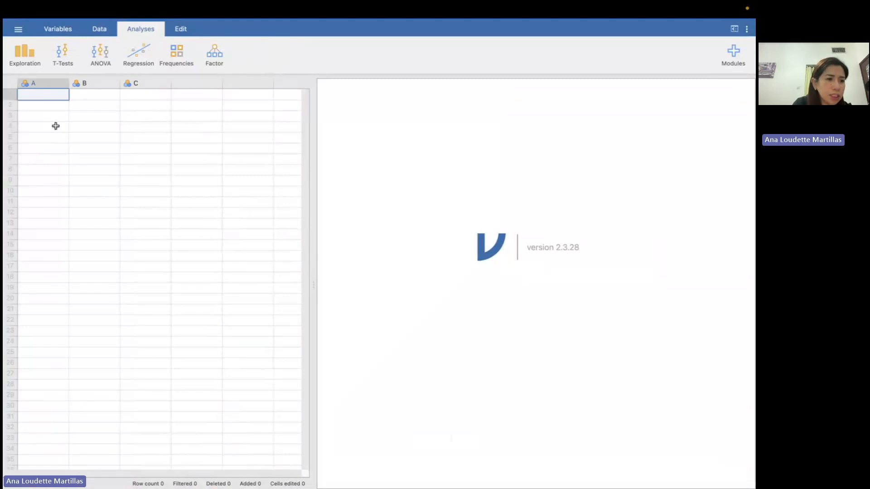
{"action": "left_click", "coordinate": [18, 31]}
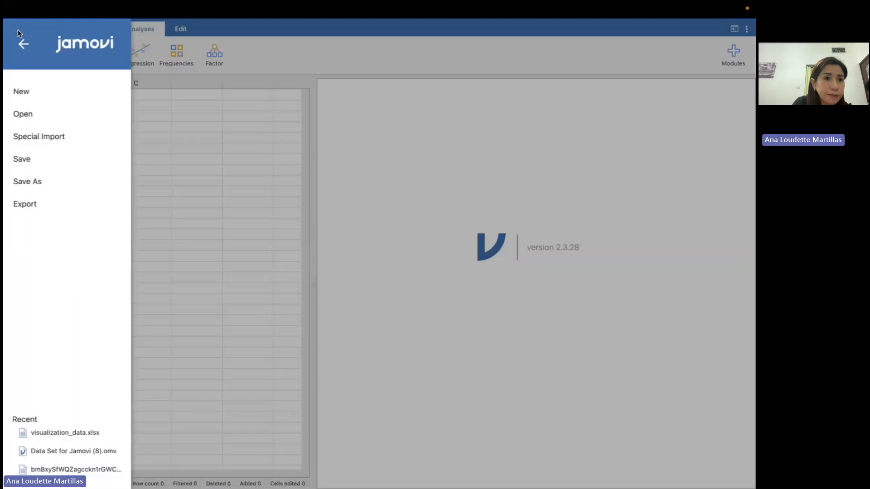
{"action": "left_click", "coordinate": [44, 94]}
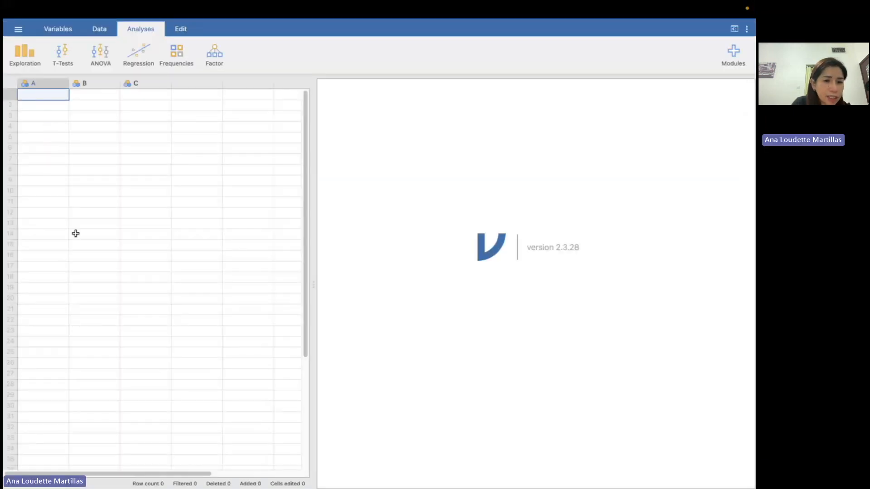
Switch to the Excel workbook and copy the regional data in B6:T22, leaving out the headers and the computed statistics rows
{"action": "mouse_move", "coordinate": [437, 475]}
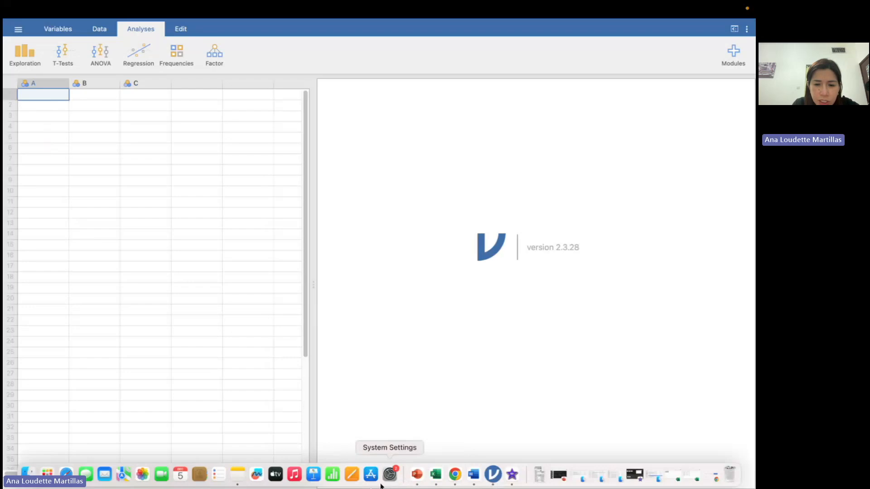
{"action": "left_click", "coordinate": [435, 475]}
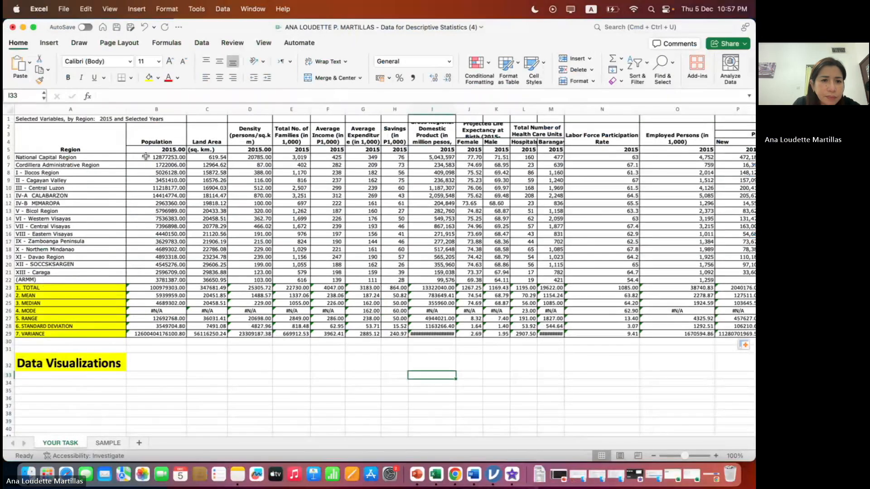
{"action": "left_click", "coordinate": [145, 156]}
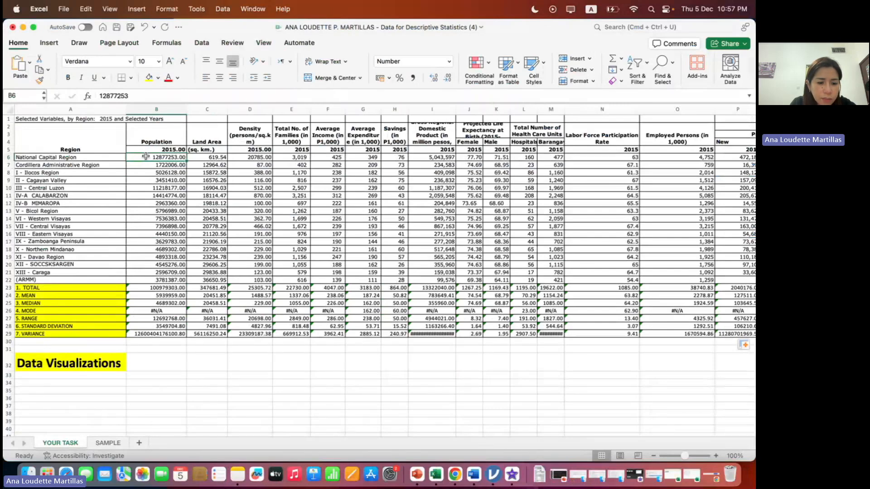
{"action": "key", "text": "shift+Down"}
{"action": "key", "text": "shift+Down"}
{"action": "key", "text": "shift+Down"}
{"action": "key", "text": "shift+Down"}
{"action": "key", "text": "shift+Down"}
{"action": "key", "text": "shift+Down"}
{"action": "key", "text": "shift+Down"}
{"action": "key", "text": "shift+Down"}
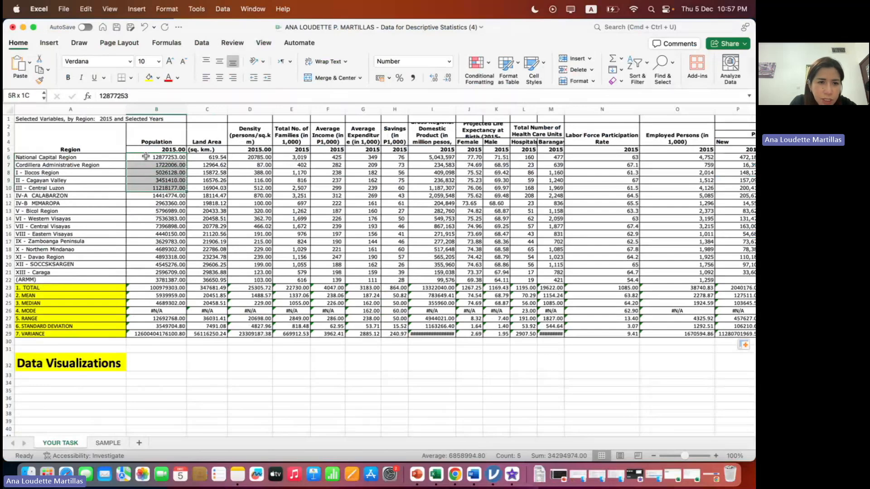
{"action": "key", "text": "shift+Down"}
{"action": "key", "text": "shift+Down"}
{"action": "key", "text": "shift+Down"}
{"action": "key", "text": "shift+Down"}
{"action": "key", "text": "shift+Down"}
{"action": "key", "text": "shift+Down"}
{"action": "key", "text": "shift+Down"}
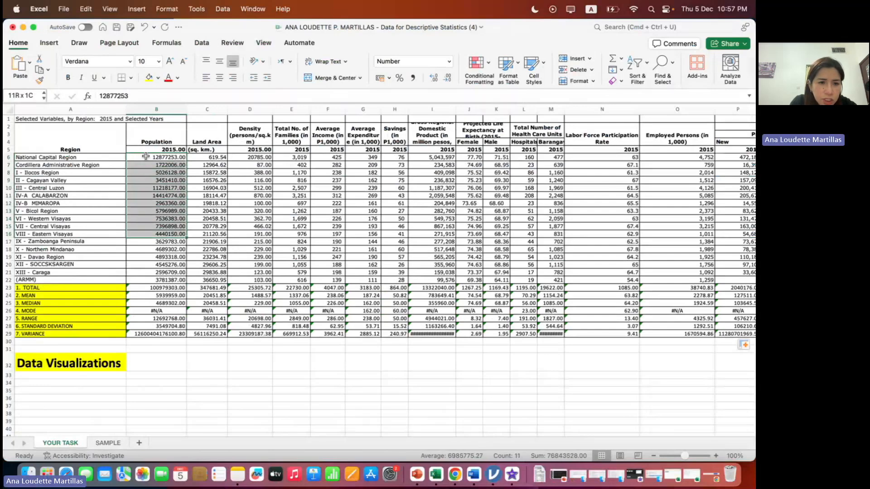
{"action": "key", "text": "shift+Down"}
{"action": "key", "text": "shift+Right"}
{"action": "key", "text": "shift+Right"}
{"action": "key", "text": "shift+Right"}
{"action": "key", "text": "shift+Right"}
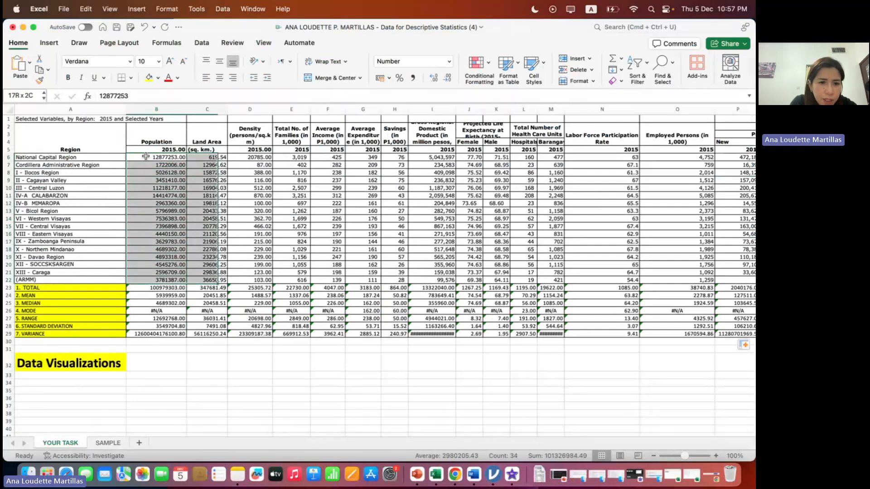
{"action": "key", "text": "shift+Right"}
{"action": "key", "text": "shift+Right"}
{"action": "key", "text": "shift+Right"}
{"action": "key", "text": "shift+Right"}
{"action": "key", "text": "shift+Right"}
{"action": "key", "text": "shift+Right"}
{"action": "key", "text": "shift+Right"}
{"action": "key", "text": "shift+Right"}
{"action": "key", "text": "shift+Right"}
{"action": "key", "text": "shift+Right"}
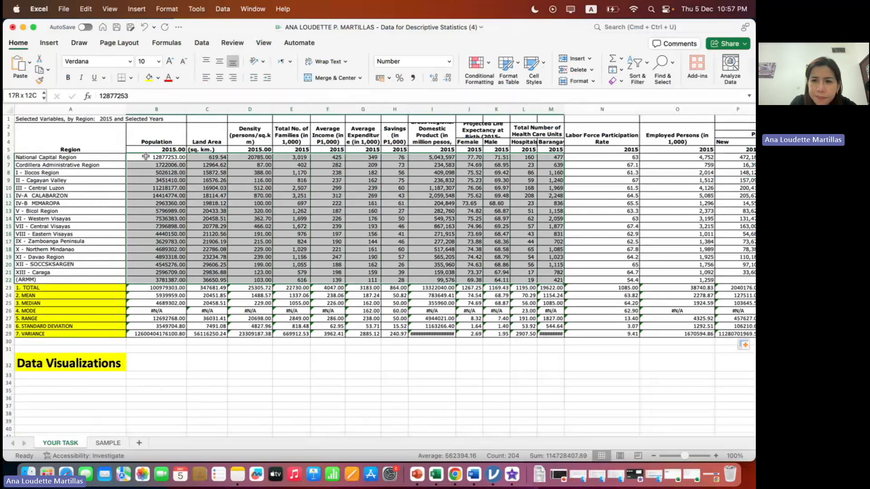
{"action": "key", "text": "shift+Right"}
{"action": "key", "text": "shift+Right"}
{"action": "key", "text": "shift+Right"}
{"action": "key", "text": "shift+Right"}
{"action": "key", "text": "shift+Right"}
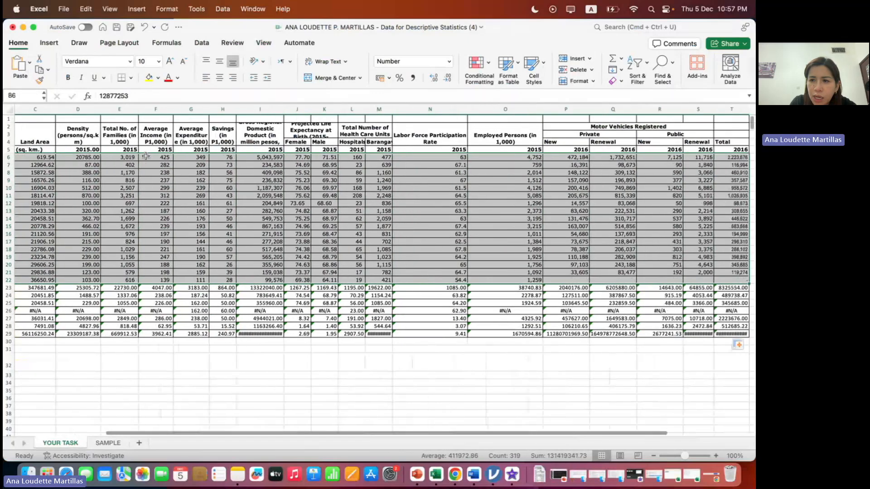
{"action": "key", "text": "shift+Left"}
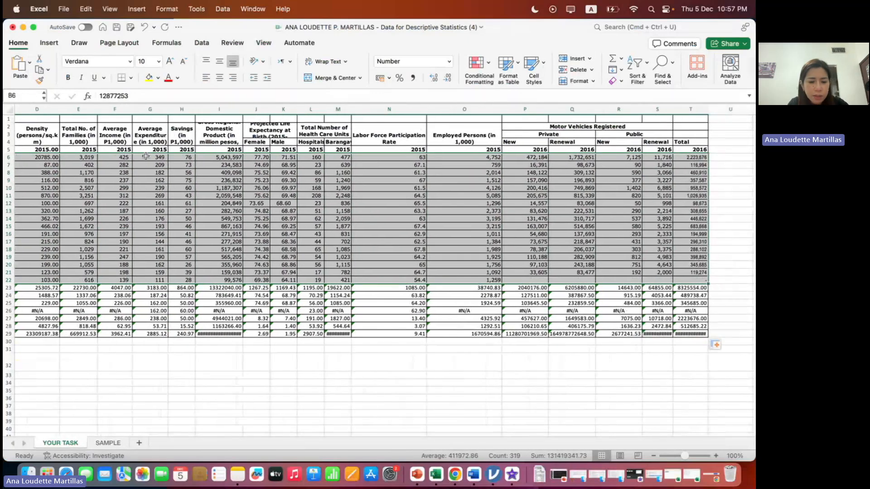
{"action": "key", "text": "super+c"}
{"action": "scroll", "coordinate": [146, 156], "scroll_direction": "left", "scroll_amount": 5}
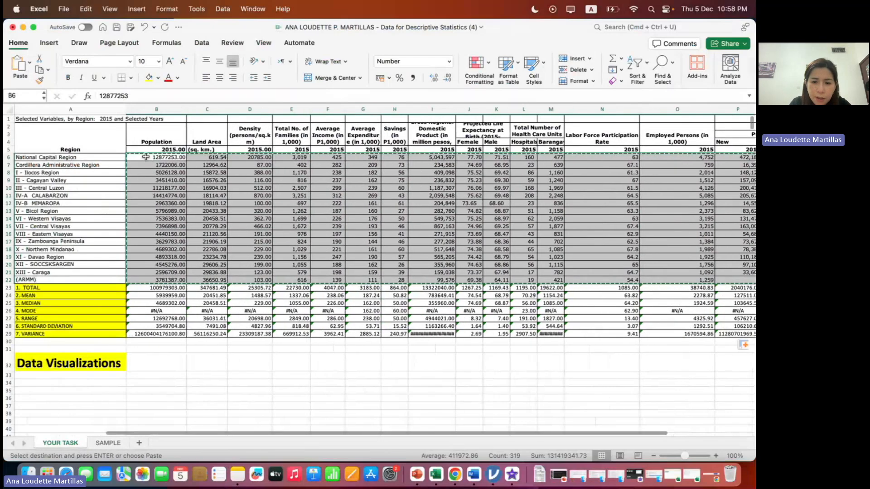
Switch back to jamovi and paste the copied regional data into the empty data sheet, starting at row 1 of column A
{"action": "left_click", "coordinate": [493, 475]}
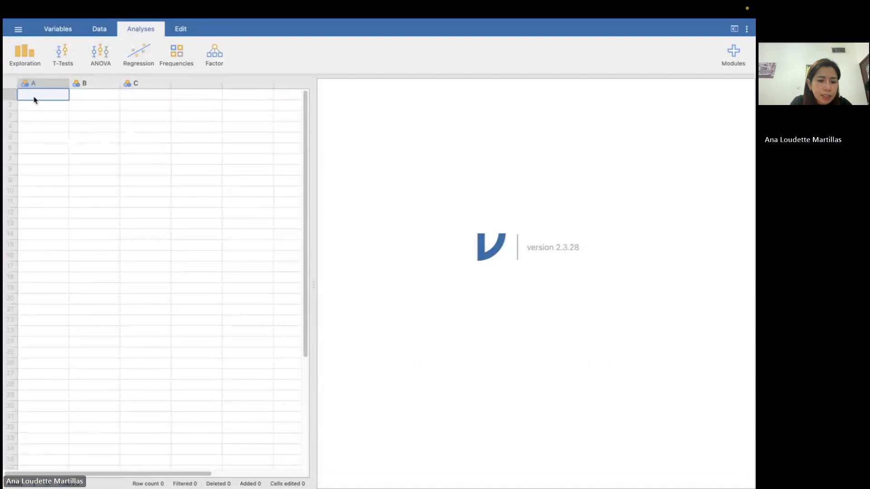
{"action": "key", "text": "super+v"}
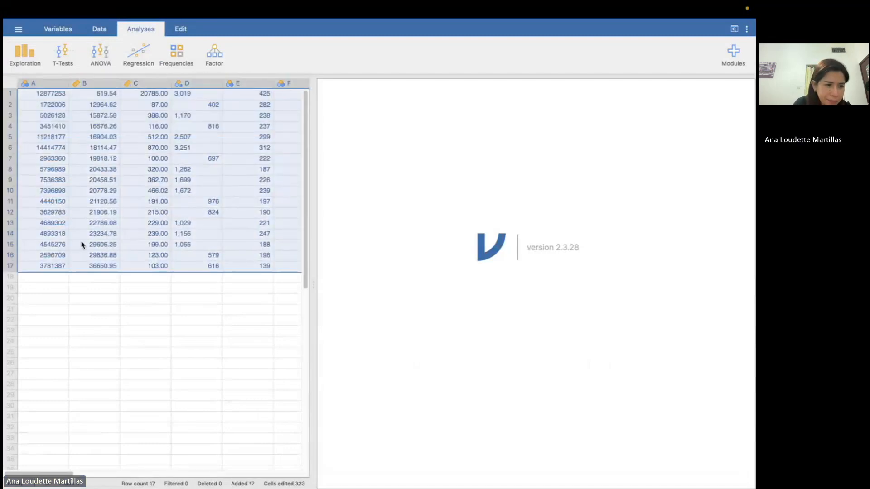
{"action": "left_click", "coordinate": [151, 258]}
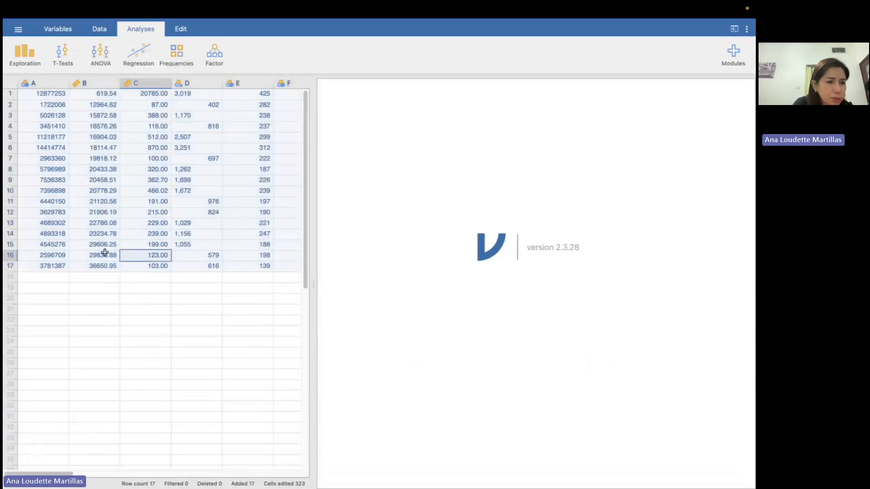
Rename variable A as Population and close the variable setup
{"action": "double_click", "coordinate": [40, 83]}
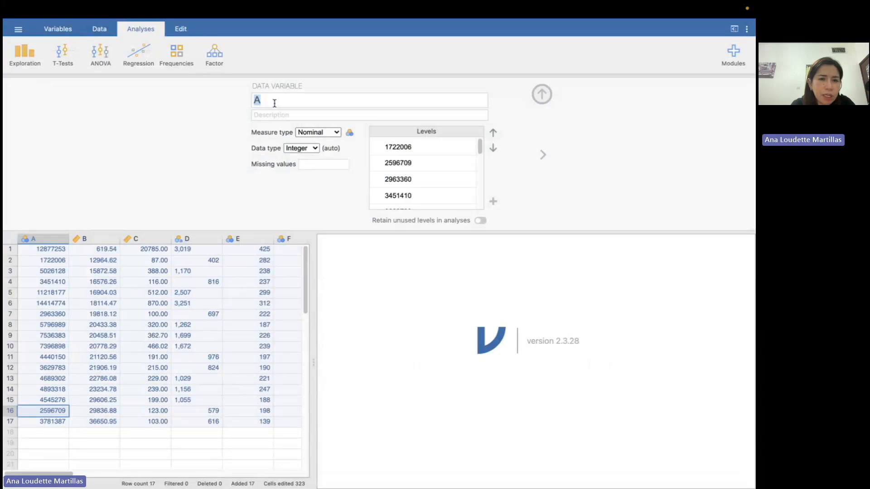
{"action": "type", "text": "Population"}
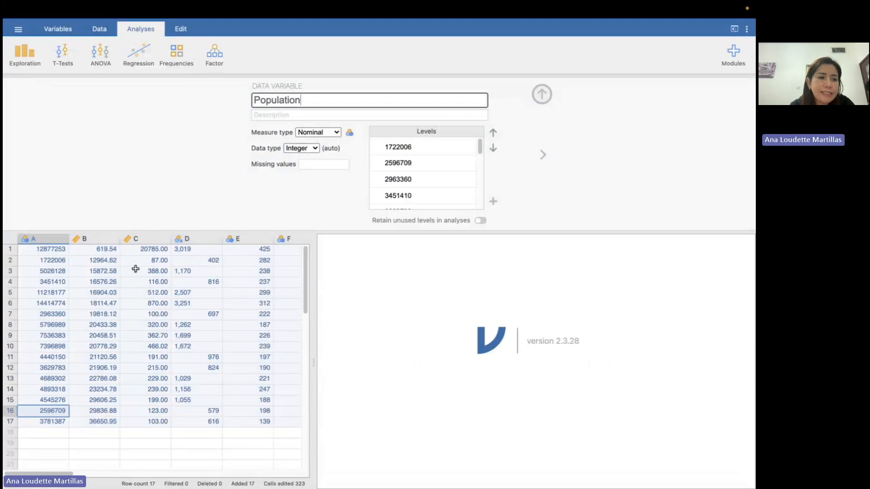
{"action": "left_click", "coordinate": [542, 94]}
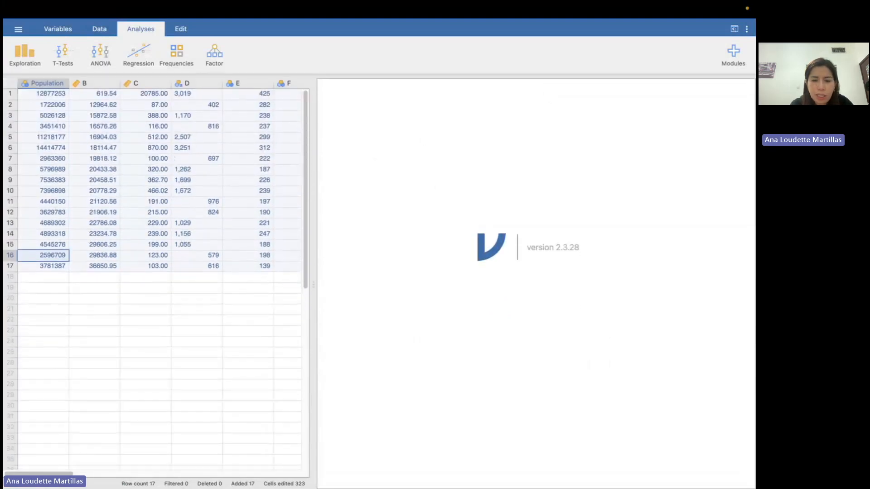
Go to the jamovi dataset with all variables already named and start a new Descriptives analysis
{"action": "mouse_move", "coordinate": [429, 485]}
{"action": "left_click", "coordinate": [455, 475]}
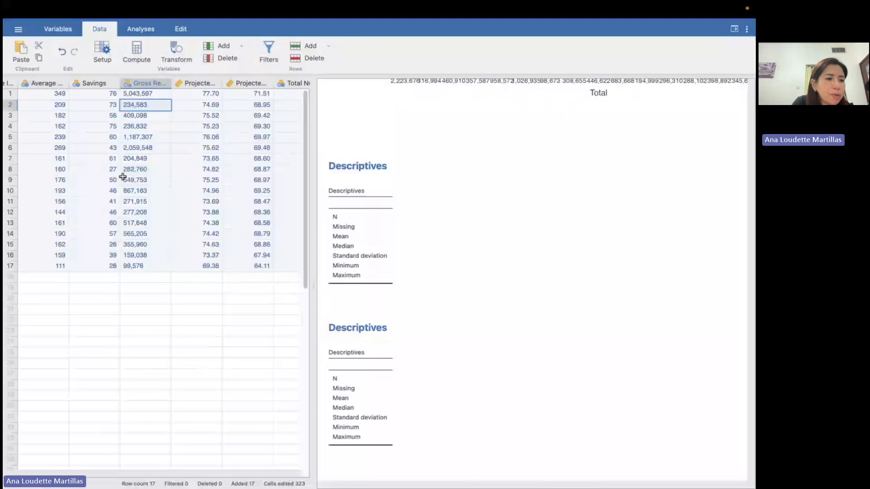
{"action": "left_click", "coordinate": [138, 29]}
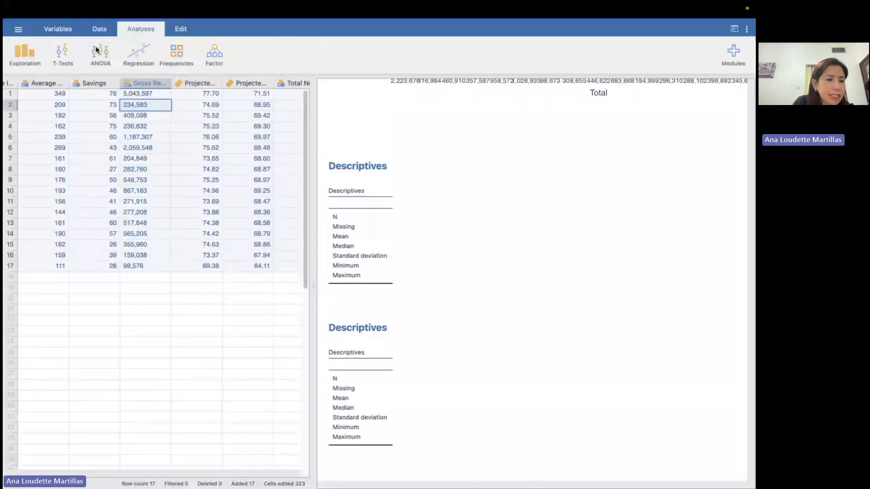
{"action": "left_click", "coordinate": [31, 59]}
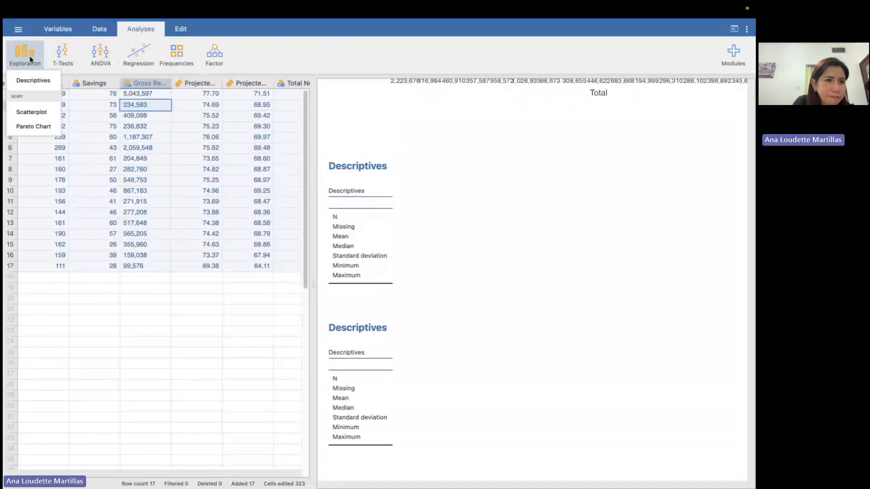
{"action": "left_click", "coordinate": [33, 80]}
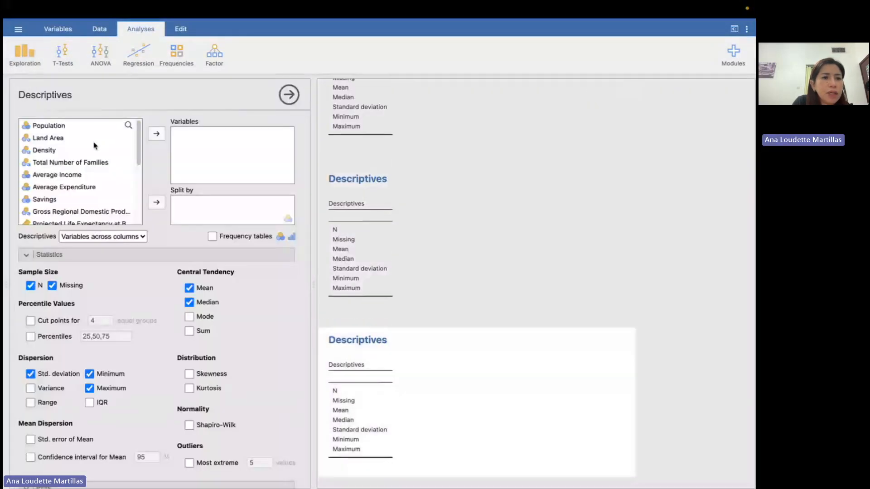
Add all variables from Population through Total to the Variables of the Descriptives analysis
{"action": "left_click", "coordinate": [67, 127]}
{"action": "key", "text": "shift+Down"}
{"action": "key", "text": "shift+Down"}
{"action": "key", "text": "shift+Down"}
{"action": "key", "text": "shift+Down"}
{"action": "key", "text": "shift+Down"}
{"action": "key", "text": "shift+Down"}
{"action": "key", "text": "shift+Down"}
{"action": "key", "text": "shift+Down"}
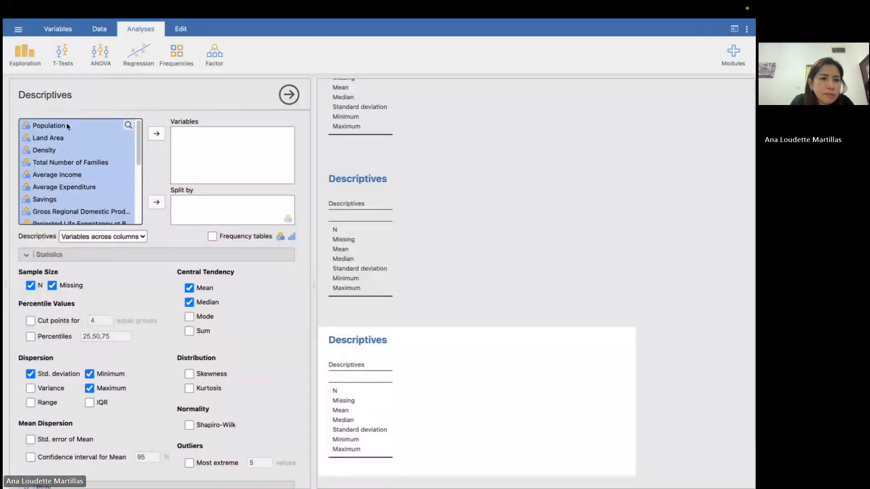
{"action": "scroll", "coordinate": [139, 196], "scroll_direction": "down", "scroll_amount": 5}
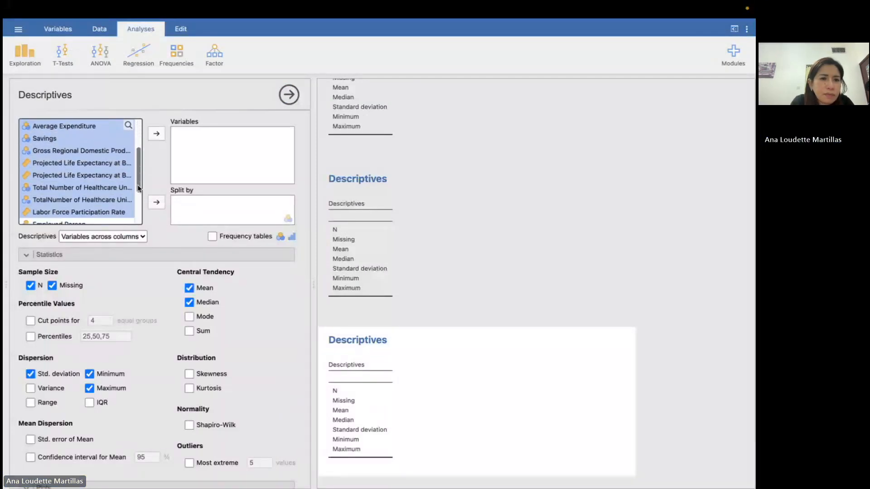
{"action": "key", "text": "shift+Down"}
{"action": "key", "text": "shift+Down"}
{"action": "key", "text": "shift+Down"}
{"action": "key", "text": "shift+Down"}
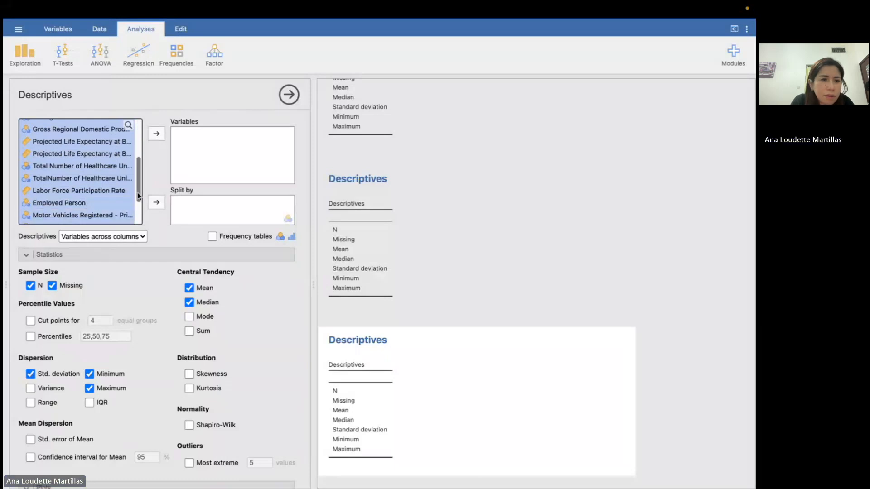
{"action": "left_click_drag", "start_coordinate": [138, 197], "coordinate": [136, 220]}
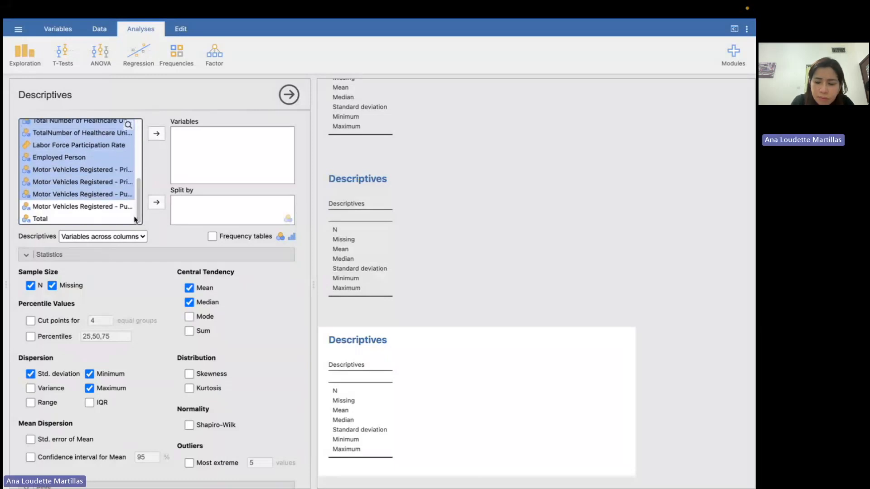
{"action": "key", "text": "shift+Down"}
{"action": "key", "text": "shift+Down"}
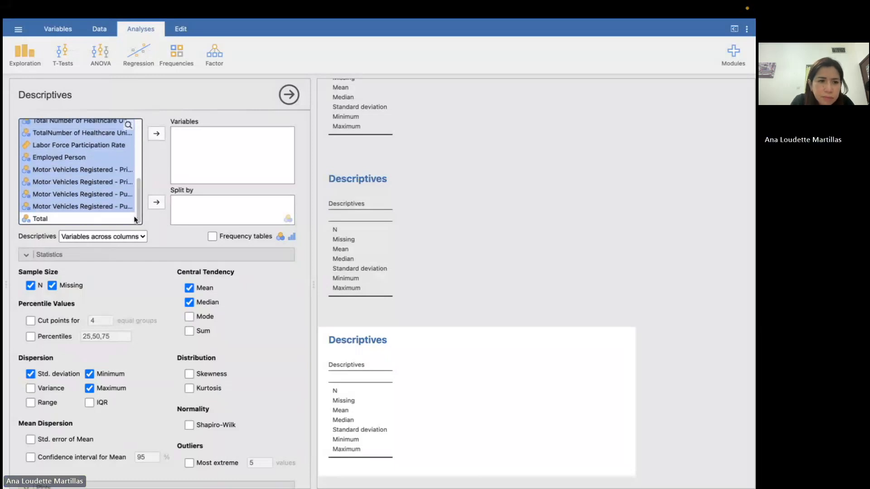
{"action": "left_click", "coordinate": [159, 134]}
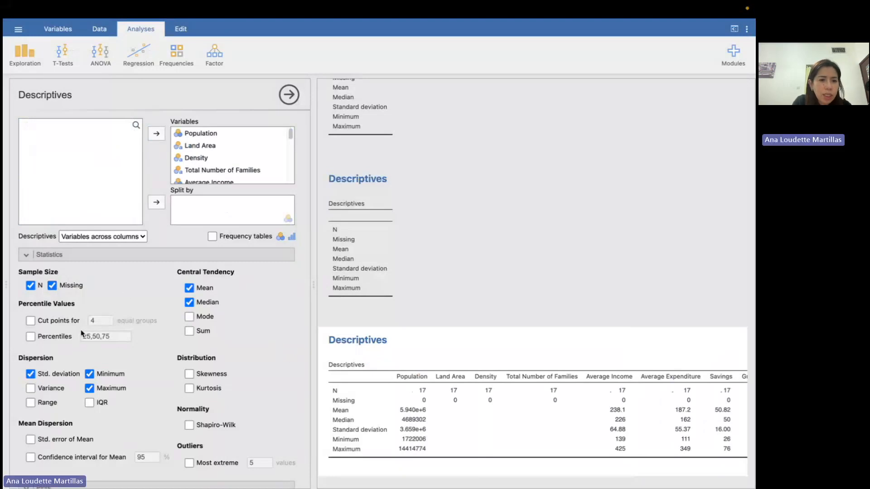
Include mode, sum and the 25,50,75 percentiles in the descriptives, and exclude the missing count
{"action": "scroll", "coordinate": [116, 342], "scroll_direction": "down", "scroll_amount": 3}
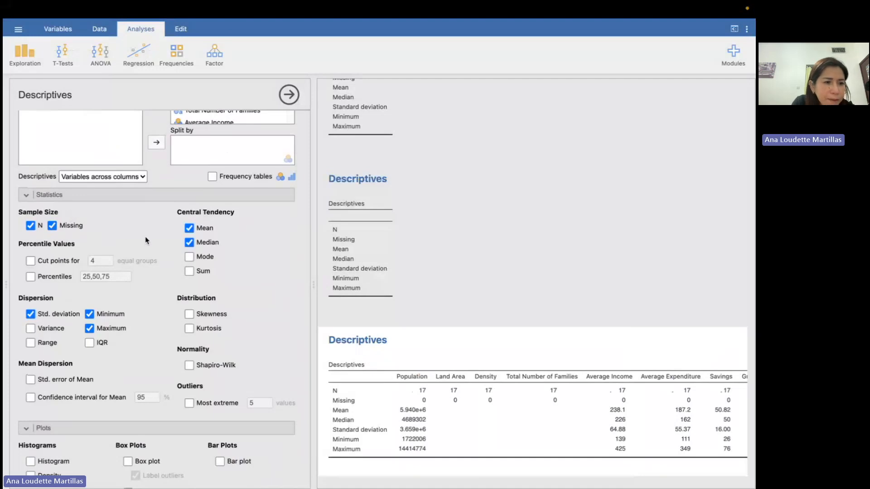
{"action": "left_click", "coordinate": [189, 257]}
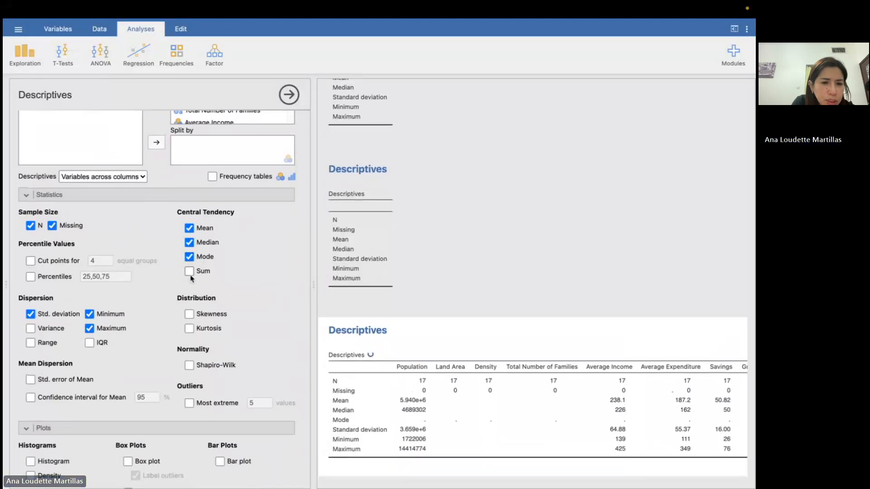
{"action": "left_click", "coordinate": [190, 271]}
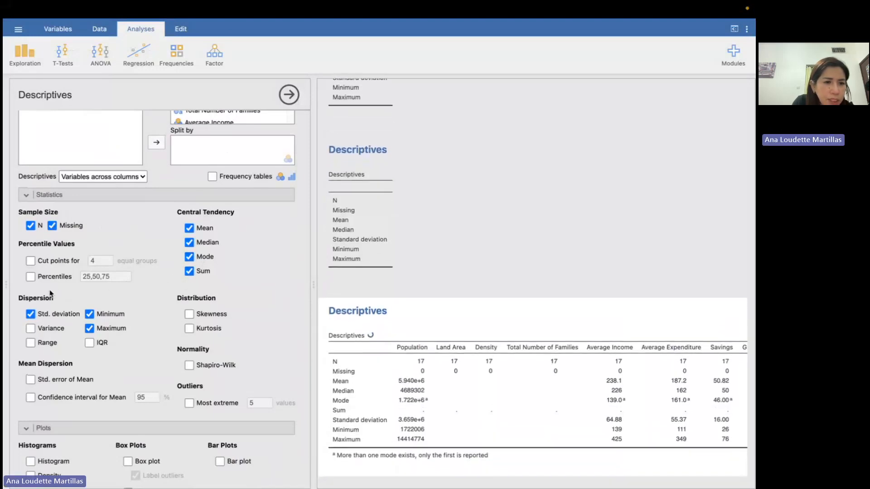
{"action": "left_click", "coordinate": [31, 277]}
{"action": "left_click", "coordinate": [52, 226]}
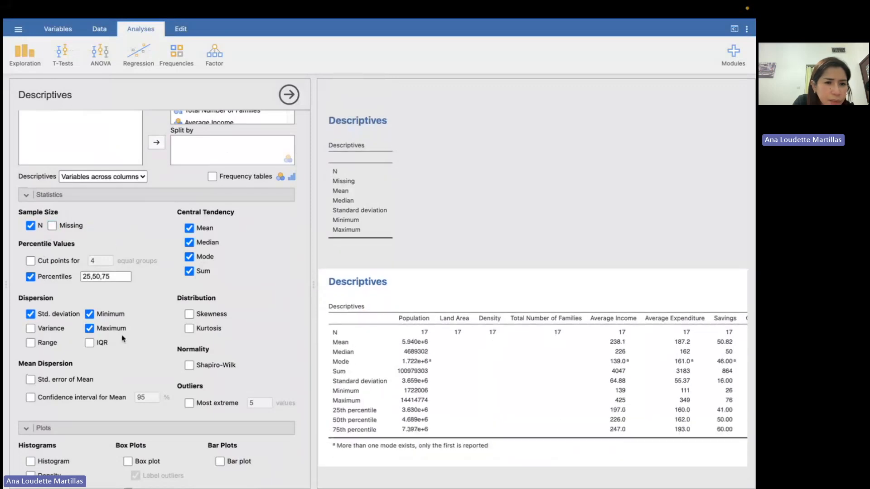
Add variance, range and IQR to the dispersion statistics and review the resulting Descriptives table
{"action": "scroll", "coordinate": [122, 338], "scroll_direction": "down", "scroll_amount": 2}
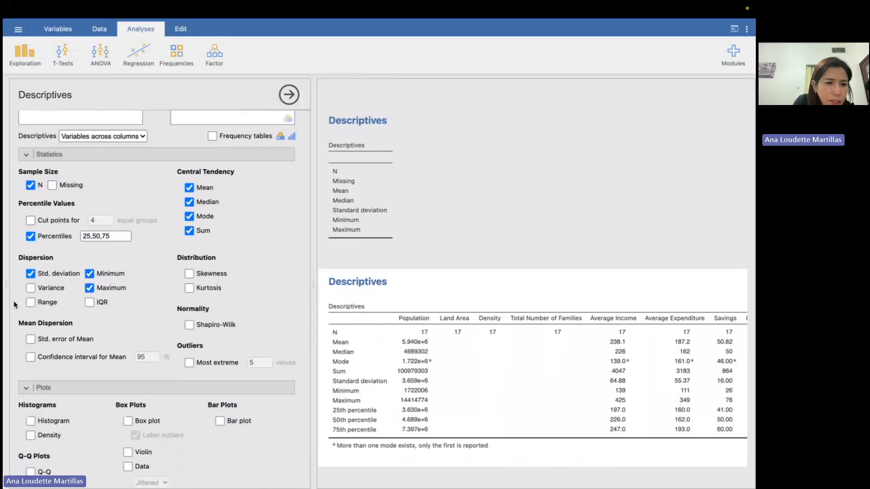
{"action": "left_click", "coordinate": [33, 289]}
{"action": "left_click", "coordinate": [31, 303]}
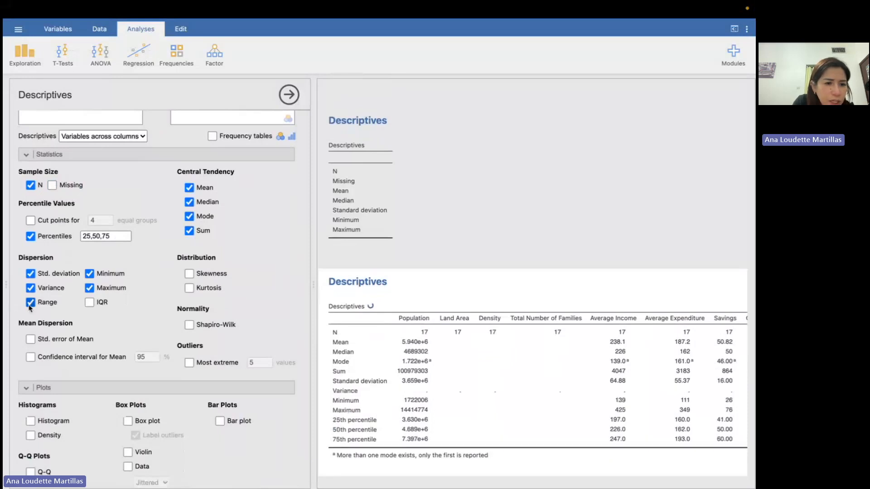
{"action": "left_click", "coordinate": [89, 303]}
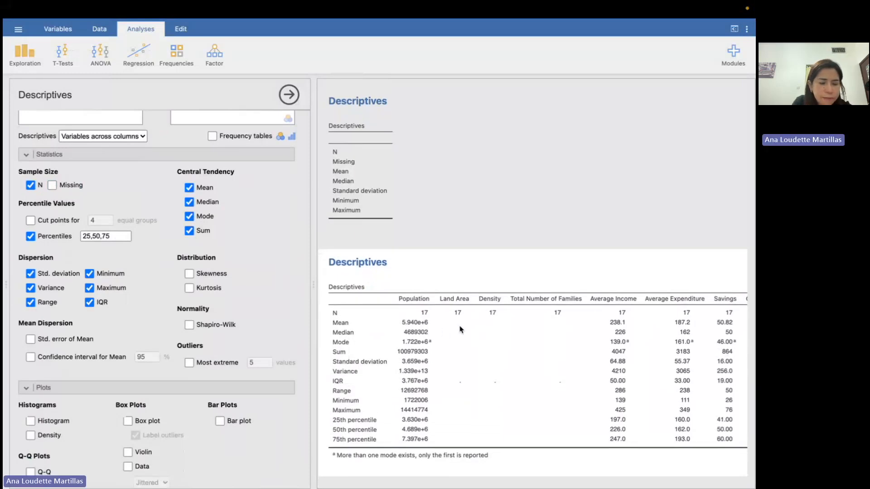
{"action": "scroll", "coordinate": [461, 329], "scroll_direction": "down", "scroll_amount": 2}
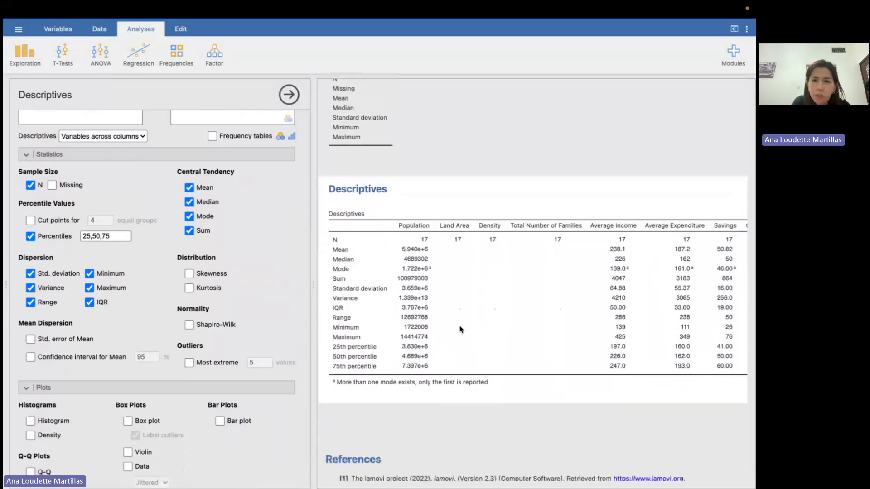
{"action": "scroll", "coordinate": [461, 329], "scroll_direction": "down", "scroll_amount": 1}
{"action": "scroll", "coordinate": [461, 329], "scroll_direction": "down", "scroll_amount": 1}
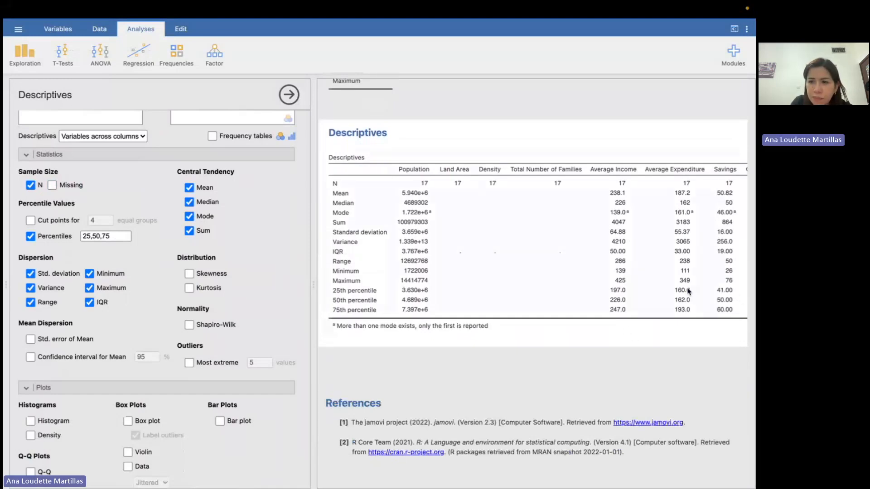
Reduce the jamovi interface zoom below 100% so more columns of the Descriptives table fit in the results
{"action": "right_click", "coordinate": [619, 293]}
{"action": "left_click", "coordinate": [649, 149]}
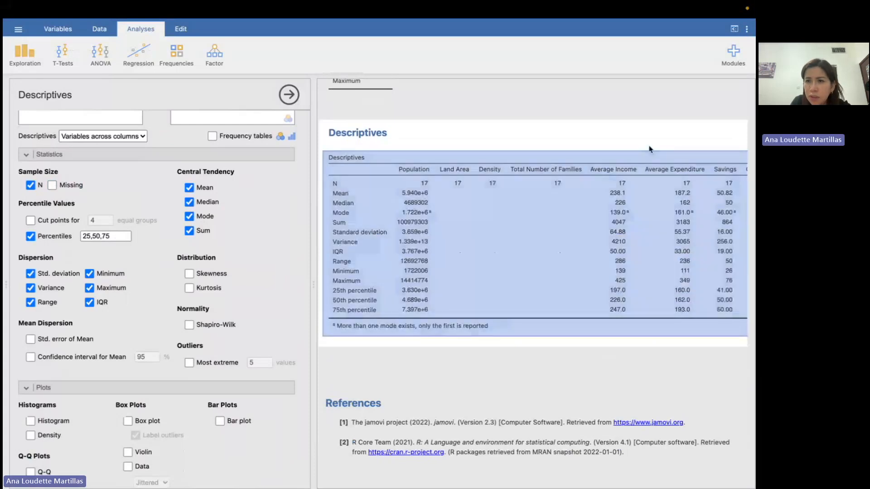
{"action": "left_click", "coordinate": [746, 29]}
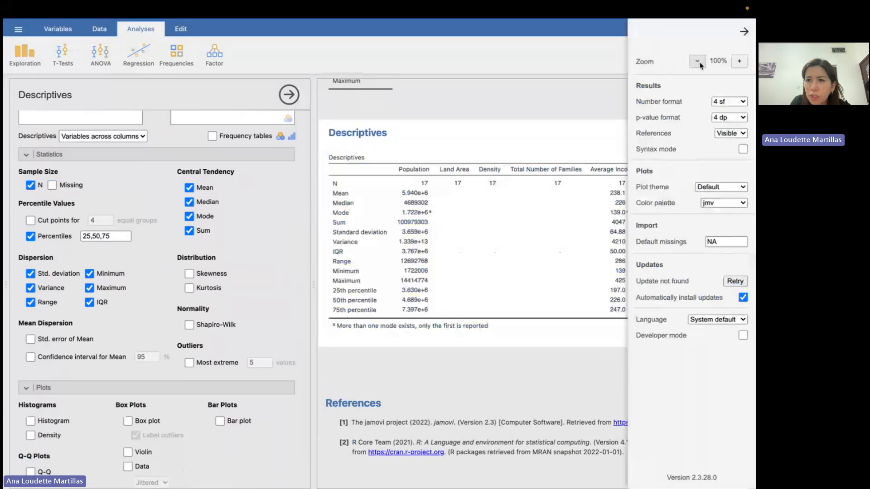
{"action": "left_click", "coordinate": [697, 62]}
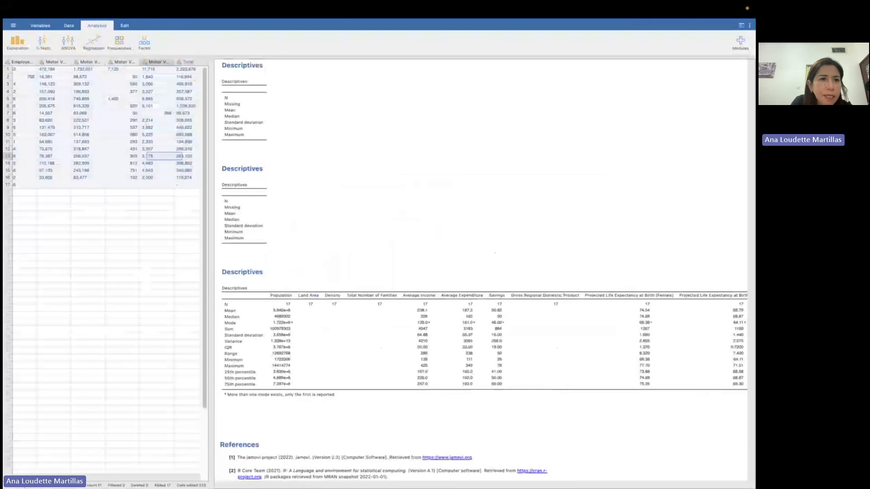
Start another Descriptives analysis and enable bar plots for it
{"action": "key", "text": "Tab"}
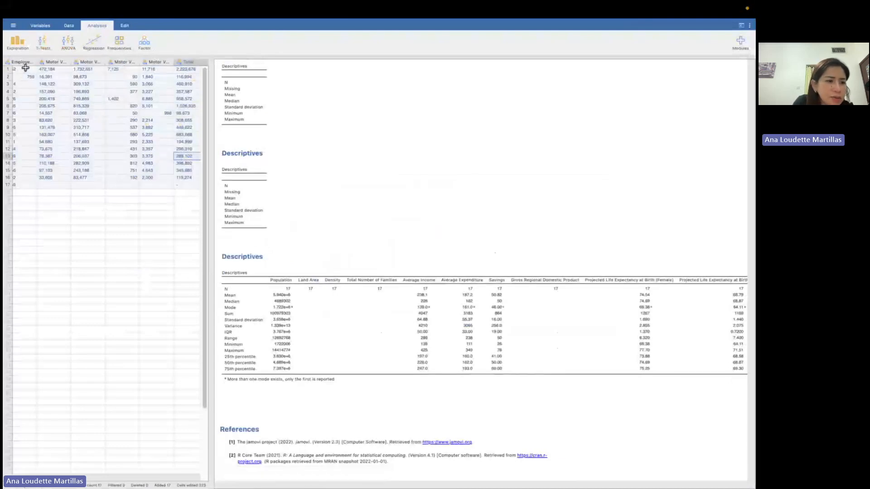
{"action": "left_click", "coordinate": [19, 45]}
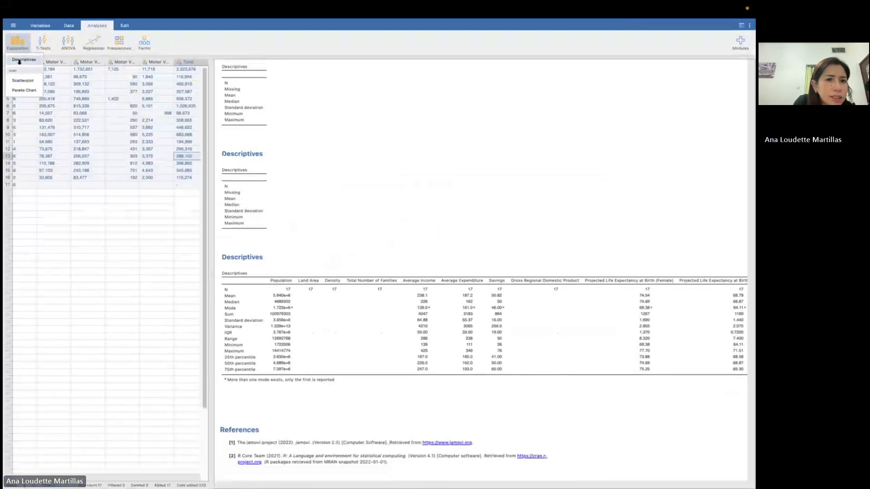
{"action": "left_click", "coordinate": [18, 60]}
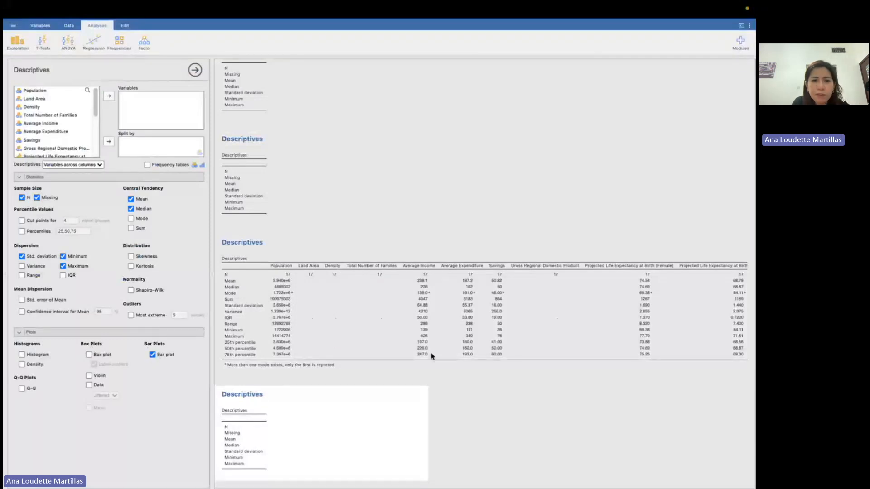
{"action": "scroll", "coordinate": [543, 383], "scroll_direction": "down", "scroll_amount": 1}
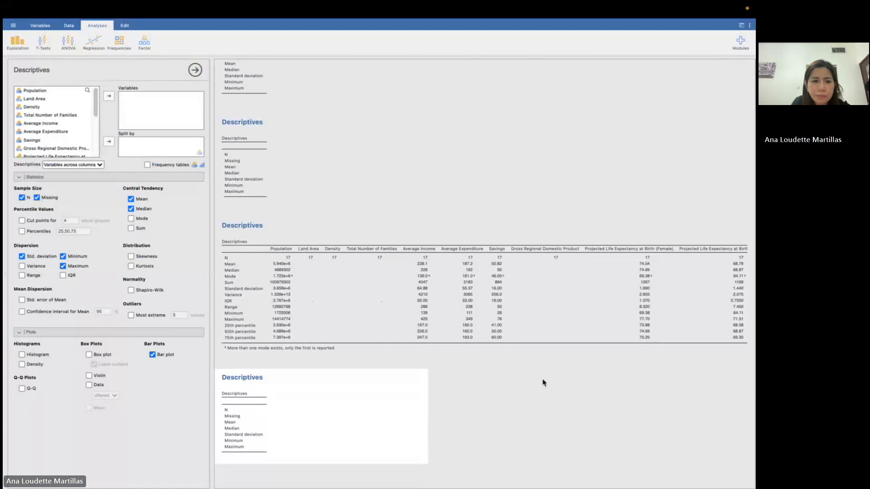
{"action": "scroll", "coordinate": [544, 383], "scroll_direction": "down", "scroll_amount": 3}
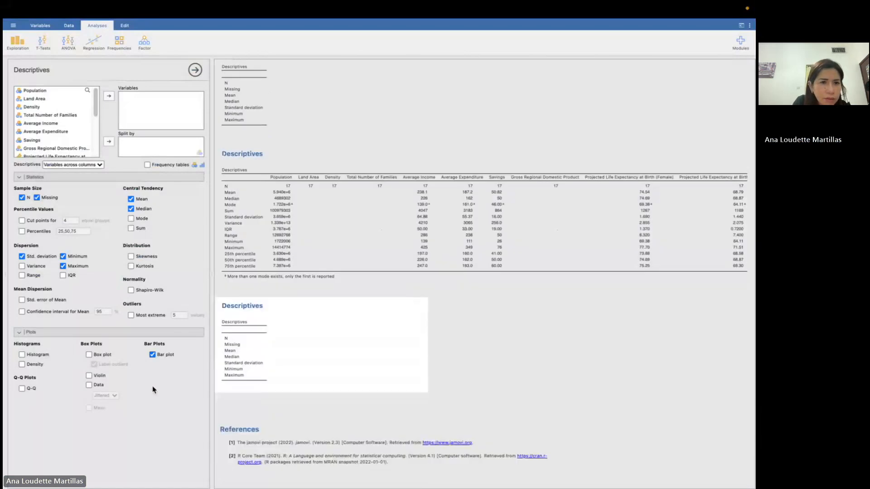
Add all variables from Population through Total to the Variables of the bar plot Descriptives analysis
{"action": "left_click", "coordinate": [38, 92]}
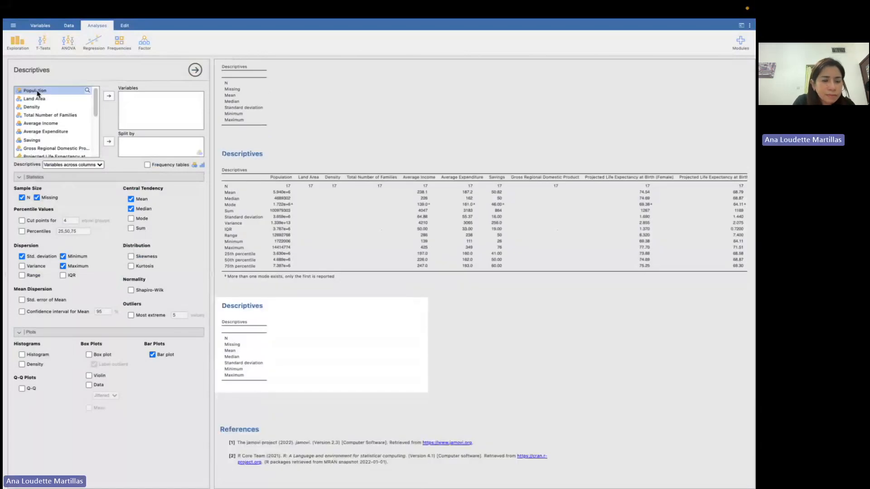
{"action": "key", "text": "shift+Down"}
{"action": "key", "text": "shift+Down"}
{"action": "key", "text": "shift+Down"}
{"action": "key", "text": "shift+Down"}
{"action": "key", "text": "shift+Down"}
{"action": "key", "text": "shift+Down"}
{"action": "key", "text": "shift+Down"}
{"action": "key", "text": "shift+Down"}
{"action": "scroll", "coordinate": [47, 121], "scroll_direction": "down", "scroll_amount": 2}
{"action": "key", "text": "shift+Down"}
{"action": "key", "text": "shift+Down"}
{"action": "key", "text": "shift+Down"}
{"action": "key", "text": "shift+Down"}
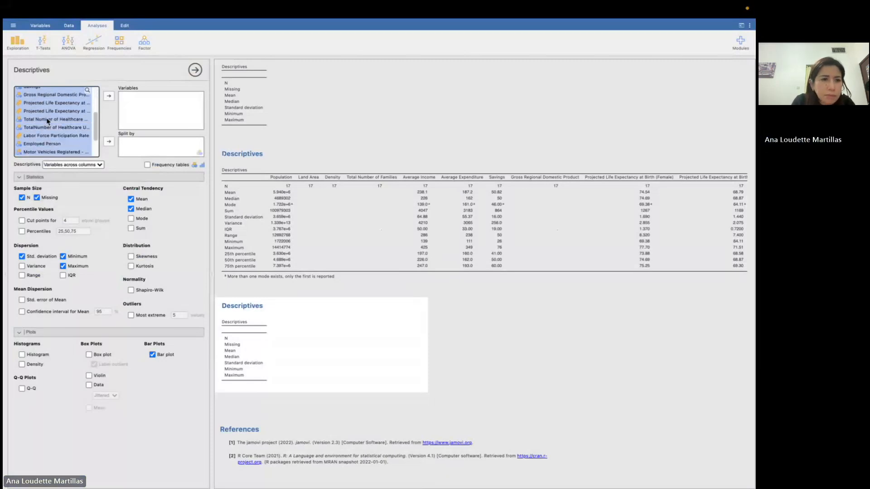
{"action": "key", "text": "shift+Down"}
{"action": "key", "text": "shift+Down"}
{"action": "key", "text": "shift+Down"}
{"action": "key", "text": "shift+Down"}
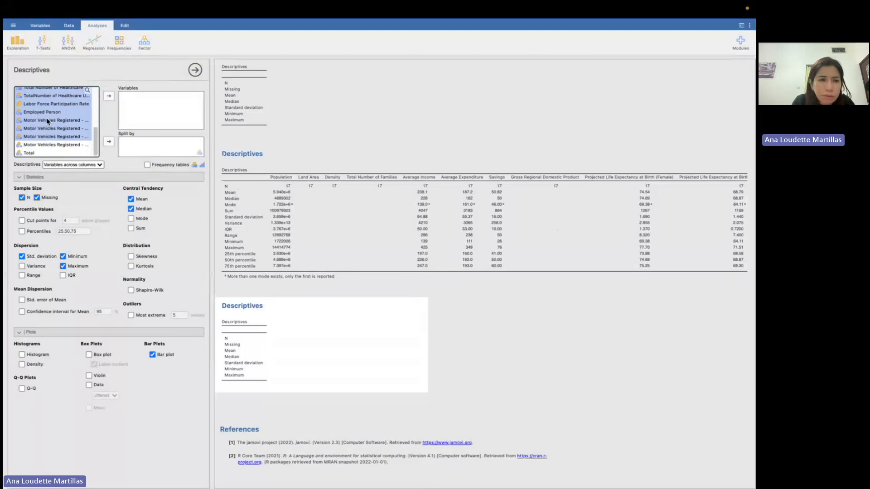
{"action": "left_click", "coordinate": [108, 97]}
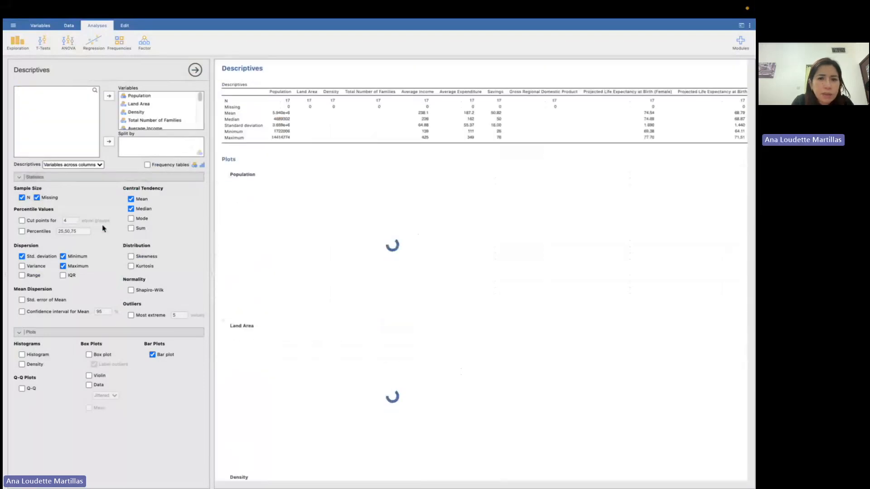
Include the 25,50,75 percentiles, mode, sum, variance and range in the new Descriptives analysis
{"action": "left_click", "coordinate": [22, 231]}
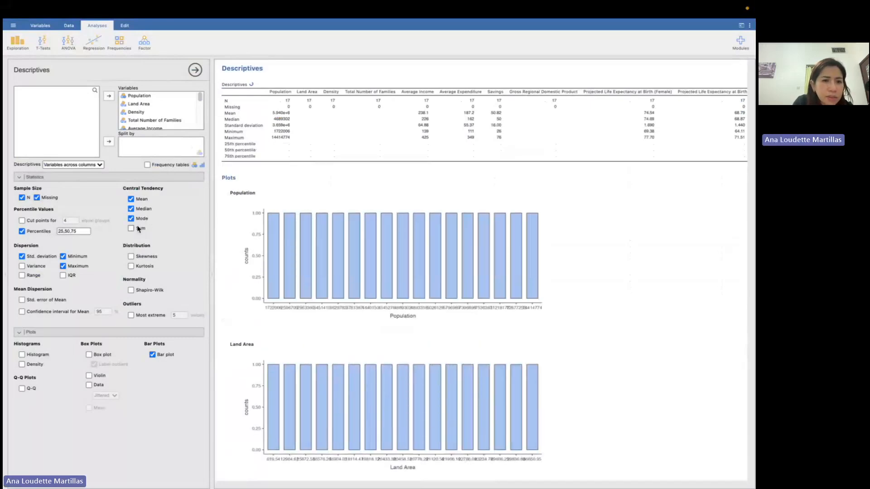
{"action": "left_click", "coordinate": [22, 266]}
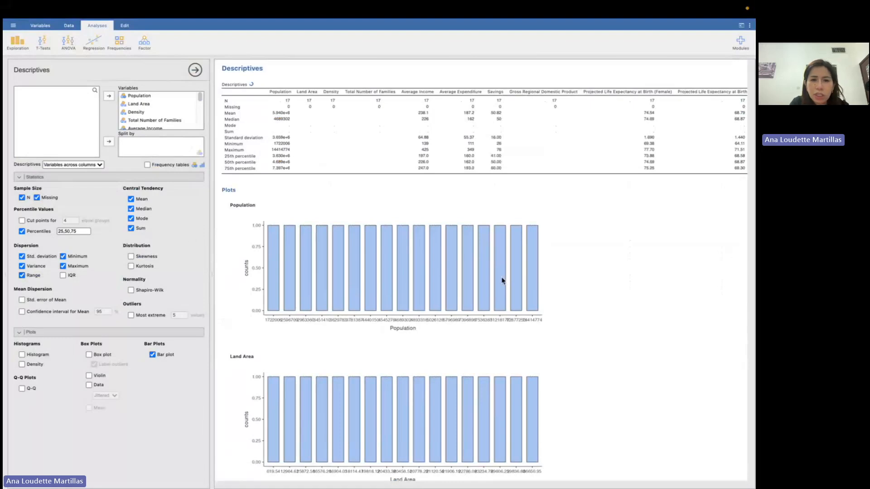
Examine the new Descriptives table and the bar plots of the variables from Population to Total Number of Healthcare Units (Hospitals)
{"action": "scroll", "coordinate": [502, 280], "scroll_direction": "down", "scroll_amount": 2}
{"action": "scroll", "coordinate": [502, 280], "scroll_direction": "down", "scroll_amount": 4}
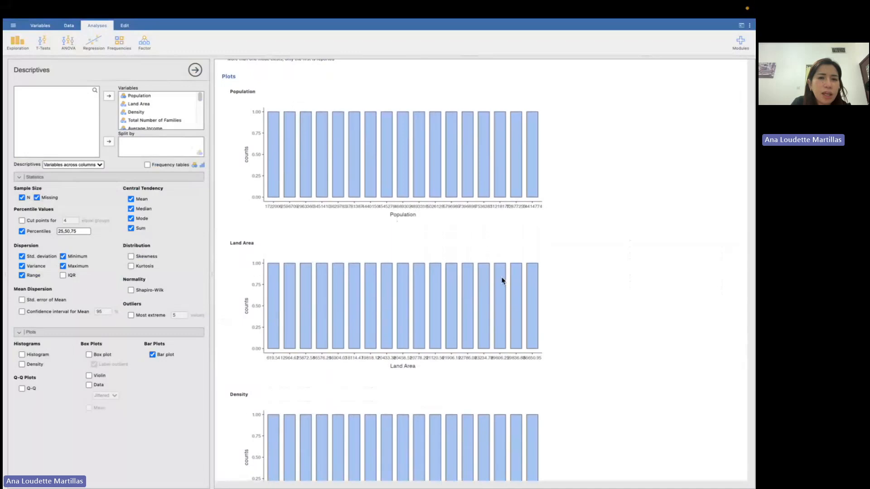
{"action": "scroll", "coordinate": [502, 280], "scroll_direction": "up", "scroll_amount": 7}
{"action": "scroll", "coordinate": [502, 280], "scroll_direction": "down", "scroll_amount": 6}
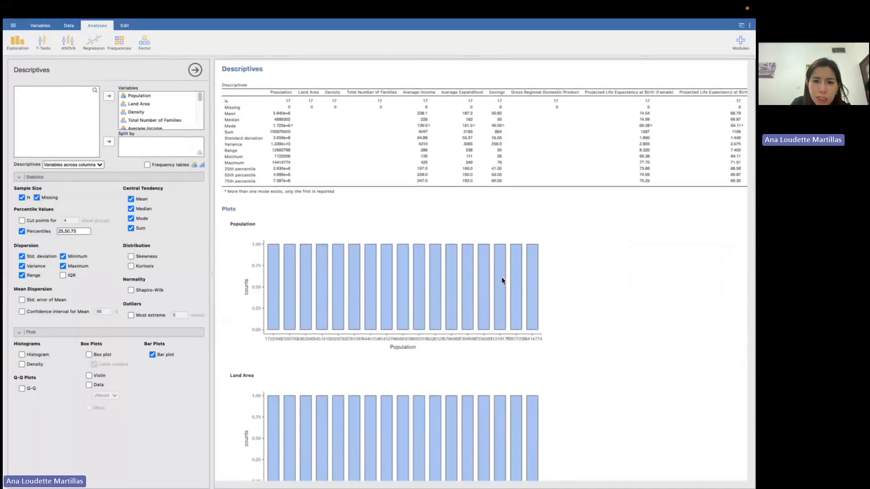
{"action": "scroll", "coordinate": [502, 280], "scroll_direction": "down", "scroll_amount": 1}
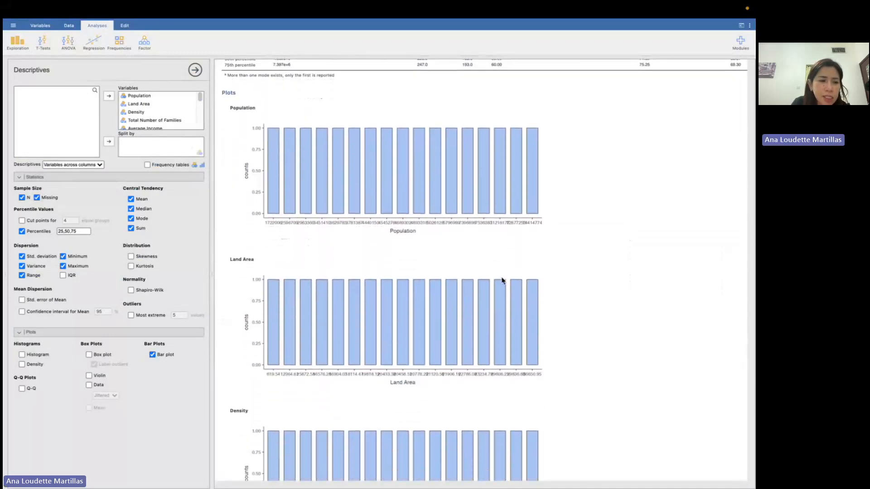
{"action": "scroll", "coordinate": [502, 281], "scroll_direction": "down", "scroll_amount": 4}
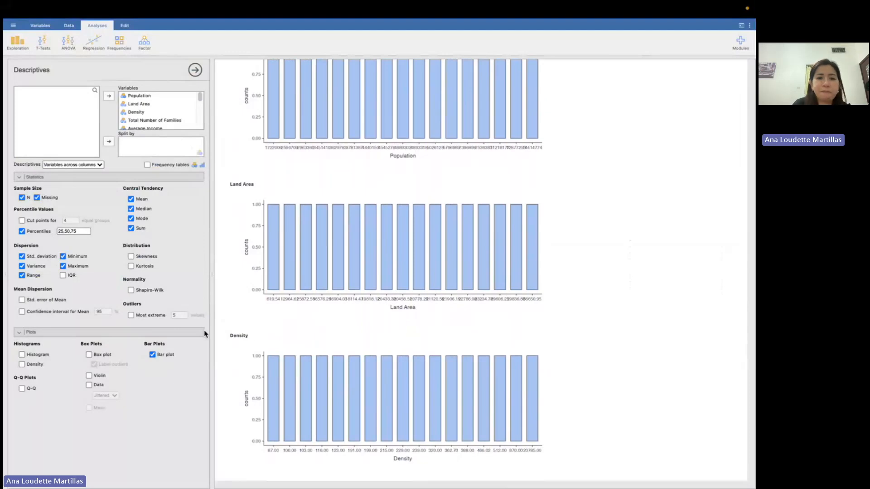
{"action": "scroll", "coordinate": [299, 352], "scroll_direction": "down", "scroll_amount": 4}
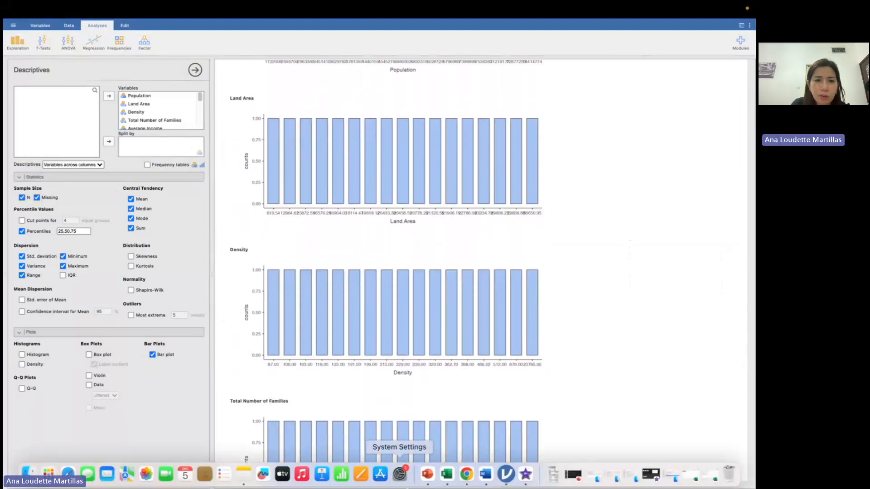
{"action": "scroll", "coordinate": [385, 333], "scroll_direction": "up", "scroll_amount": 8}
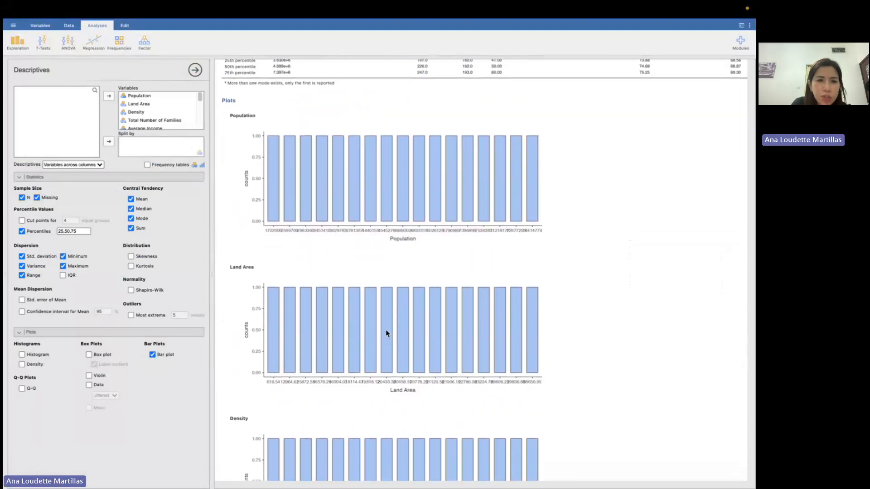
{"action": "scroll", "coordinate": [433, 349], "scroll_direction": "down", "scroll_amount": 4}
{"action": "scroll", "coordinate": [433, 349], "scroll_direction": "down", "scroll_amount": 10}
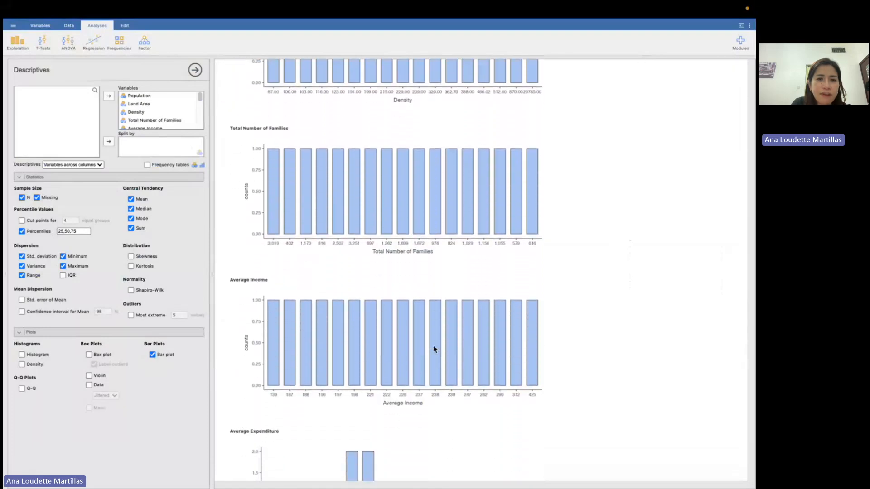
{"action": "scroll", "coordinate": [434, 350], "scroll_direction": "down", "scroll_amount": 10}
{"action": "scroll", "coordinate": [433, 350], "scroll_direction": "down", "scroll_amount": 10}
{"action": "scroll", "coordinate": [434, 349], "scroll_direction": "down", "scroll_amount": 10}
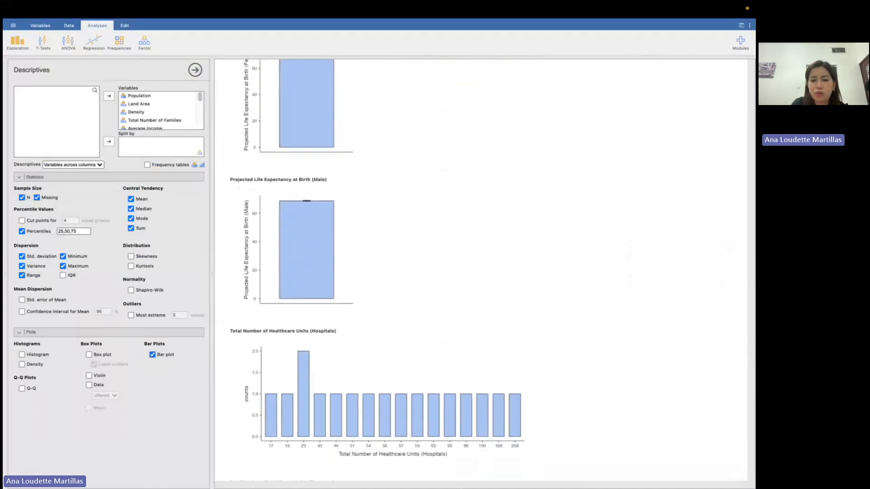
Switch to the Excel workbook and insert a 2-D line chart of the regional population values in B6:B22
{"action": "left_click", "coordinate": [467, 481]}
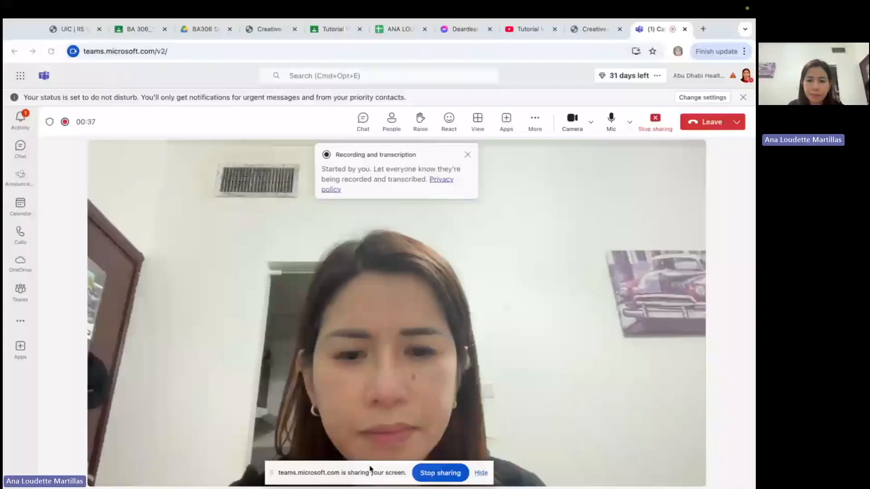
{"action": "mouse_move", "coordinate": [459, 484]}
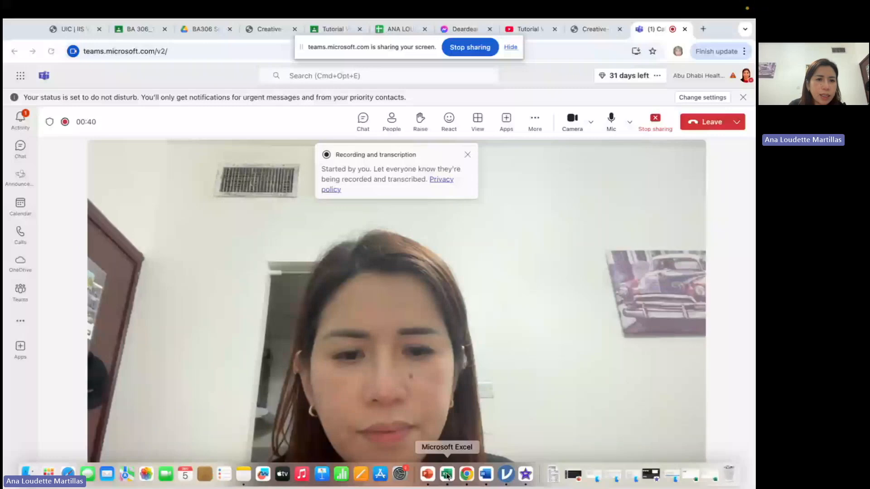
{"action": "left_click", "coordinate": [447, 475]}
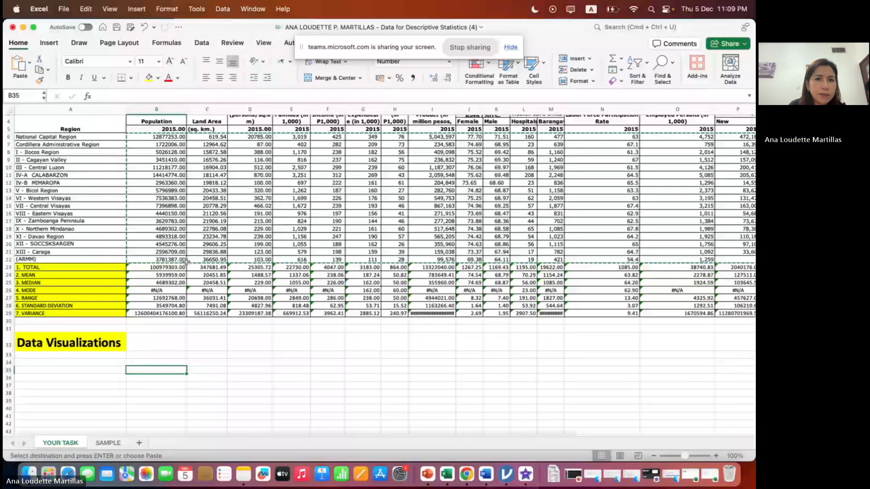
{"action": "left_click_drag", "start_coordinate": [157, 137], "coordinate": [147, 258]}
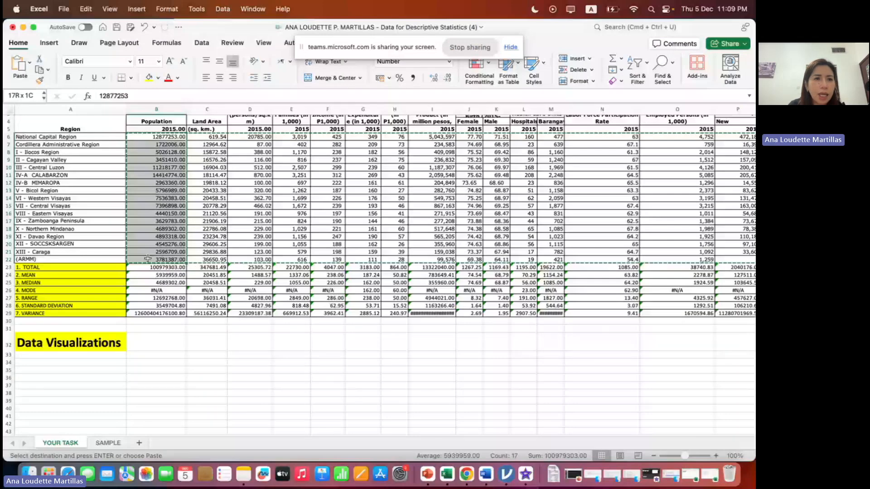
{"action": "left_click", "coordinate": [49, 42]}
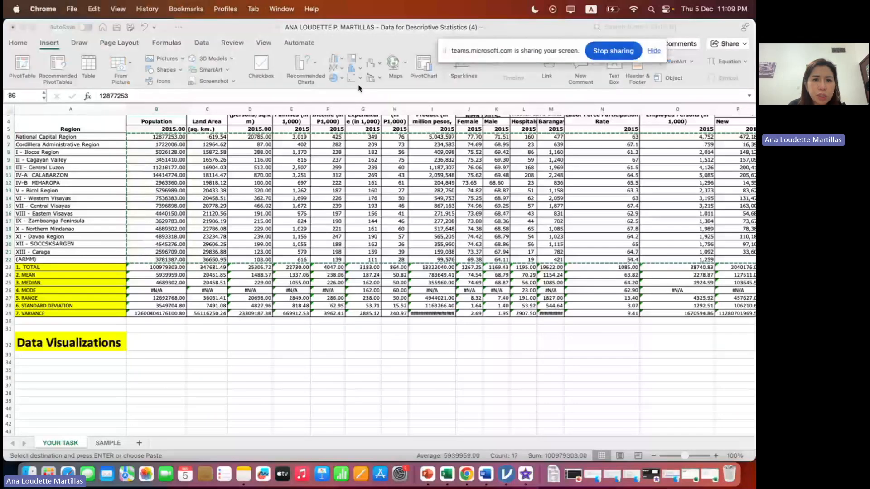
{"action": "left_click", "coordinate": [335, 71]}
{"action": "left_click", "coordinate": [335, 70]}
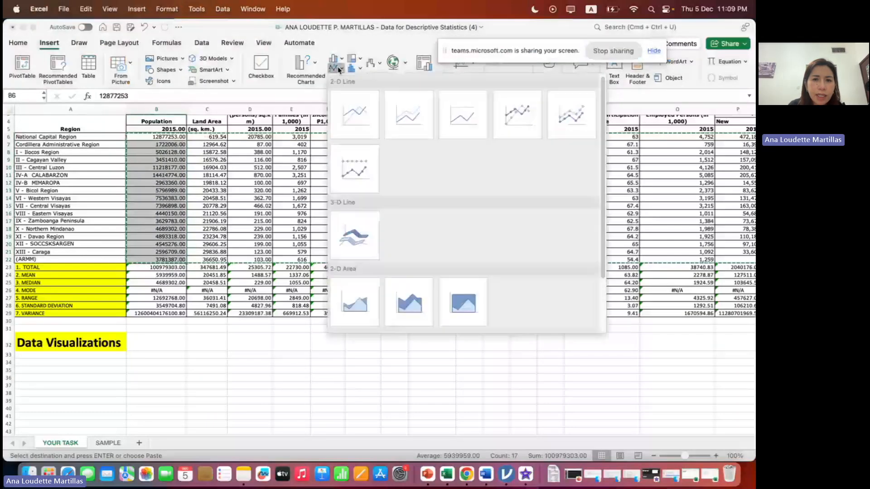
{"action": "left_click", "coordinate": [358, 120]}
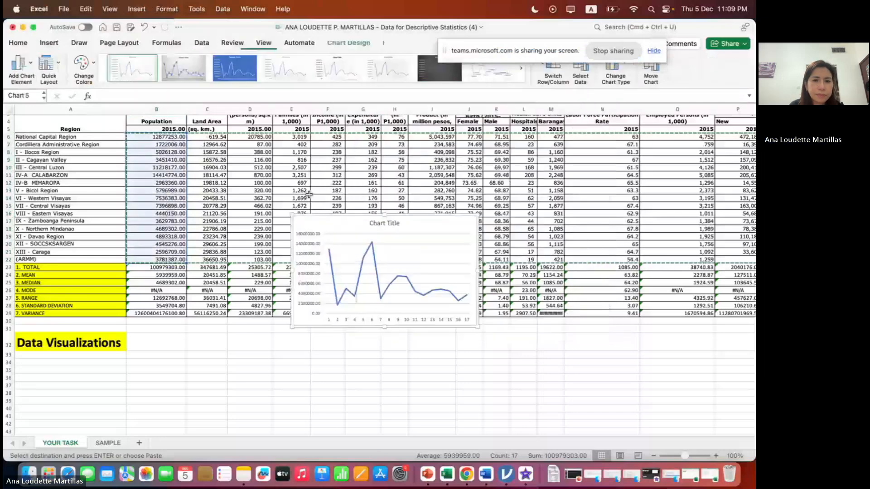
Move the line chart below the Data Visualizations heading and change its title to "Population by Region"
{"action": "left_click_drag", "start_coordinate": [351, 221], "coordinate": [213, 371]}
{"action": "left_click", "coordinate": [255, 370]}
{"action": "left_click", "coordinate": [261, 371]}
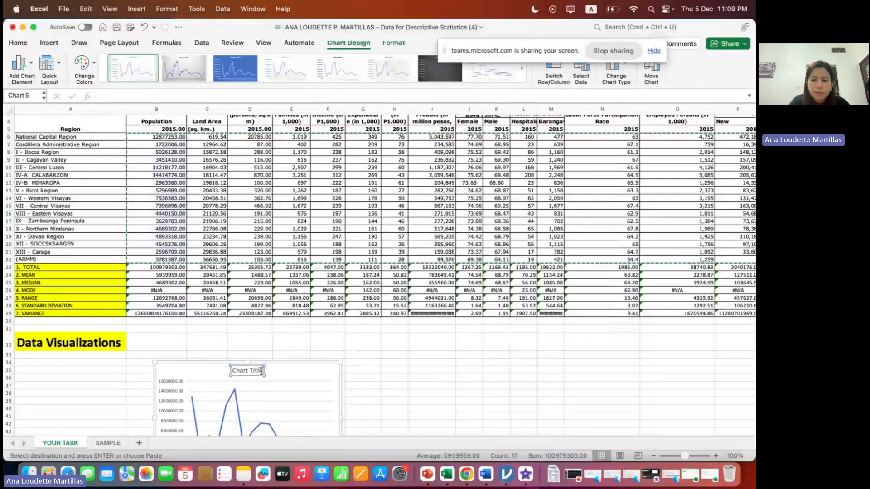
{"action": "key", "text": "BackSpace"}
{"action": "key", "text": "BackSpace"}
{"action": "key", "text": "BackSpace"}
{"action": "key", "text": "BackSpace"}
{"action": "key", "text": "BackSpace"}
{"action": "key", "text": "BackSpace"}
{"action": "key", "text": "BackSpace"}
{"action": "key", "text": "BackSpace"}
{"action": "key", "text": "BackSpace"}
{"action": "key", "text": "BackSpace"}
{"action": "key", "text": "BackSpace"}
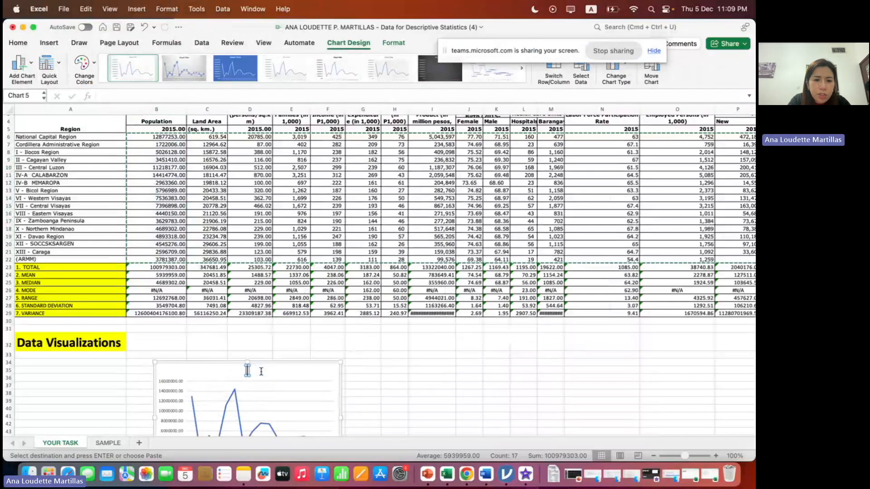
{"action": "type", "text": "Population"}
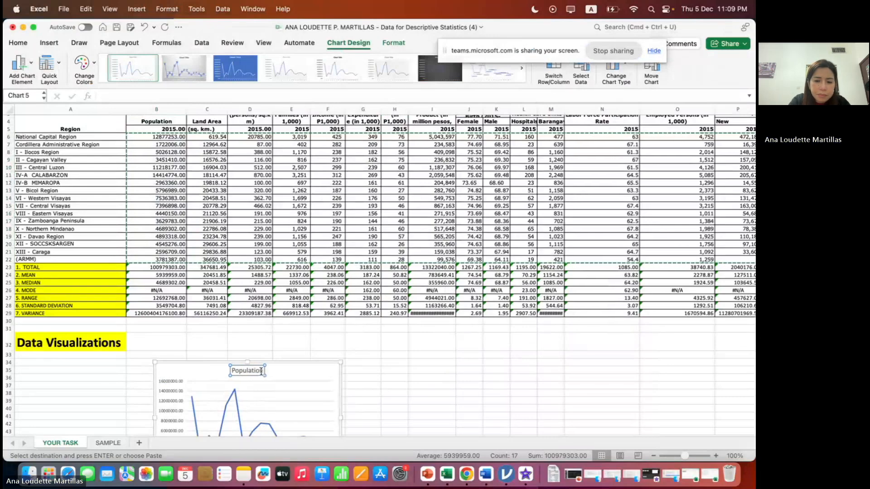
{"action": "type", "text": " by Region"}
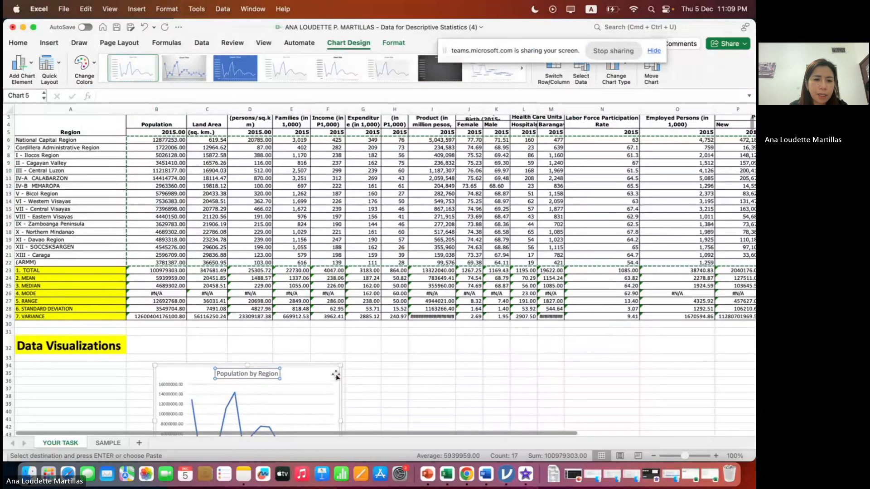
Open the population line chart's data source settings and name its series "Population"
{"action": "scroll", "coordinate": [410, 373], "scroll_direction": "down", "scroll_amount": 3}
{"action": "double_click", "coordinate": [288, 423]}
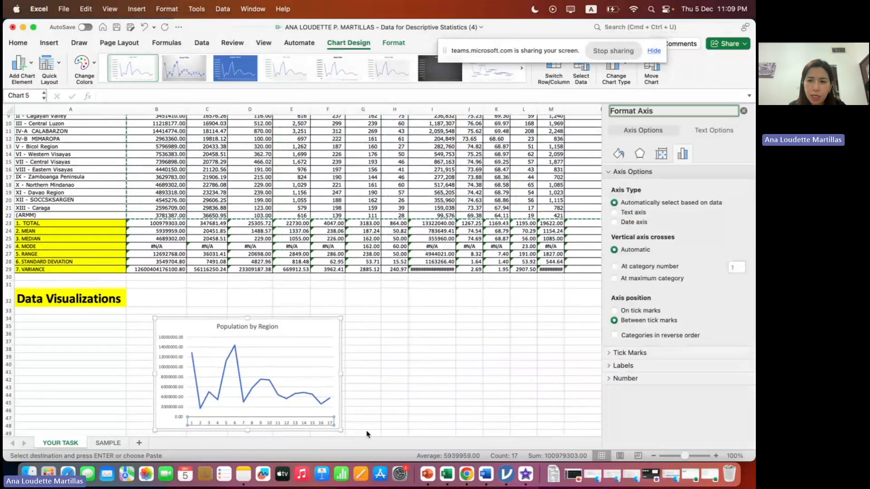
{"action": "right_click", "coordinate": [286, 424]}
{"action": "left_click", "coordinate": [311, 333]}
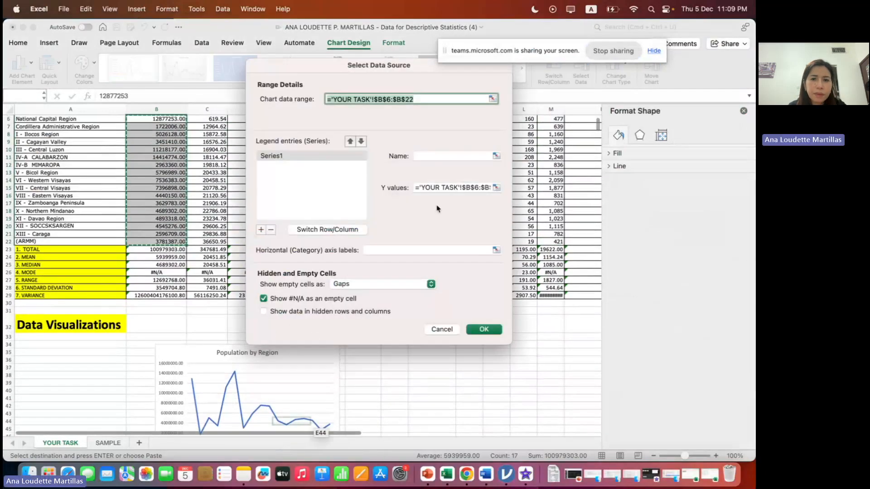
{"action": "left_click", "coordinate": [427, 154]}
{"action": "type", "text": "Population"}
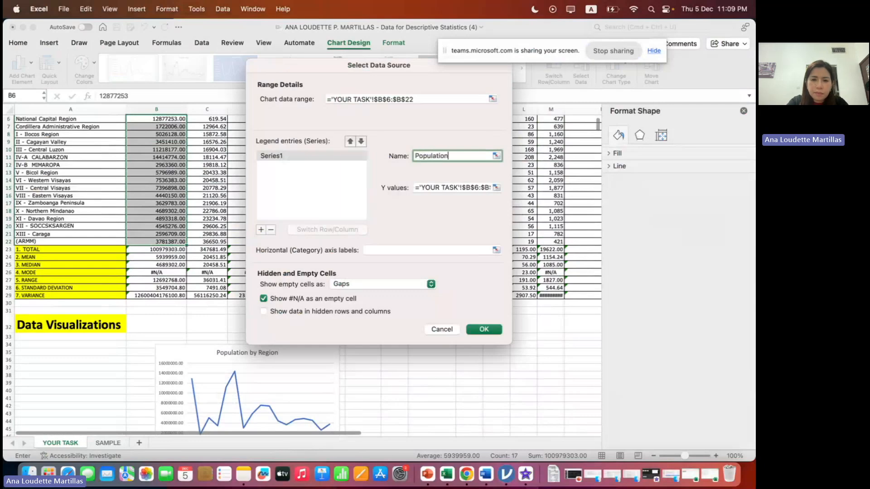
Set the chart's horizontal category labels to the region names in A6:A22 and apply the data source changes
{"action": "left_click", "coordinate": [497, 250]}
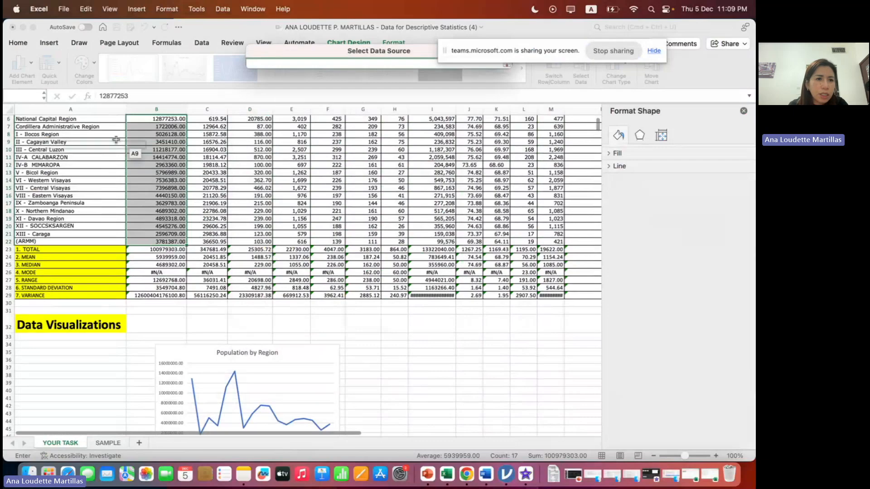
{"action": "scroll", "coordinate": [77, 128], "scroll_direction": "down", "scroll_amount": 3}
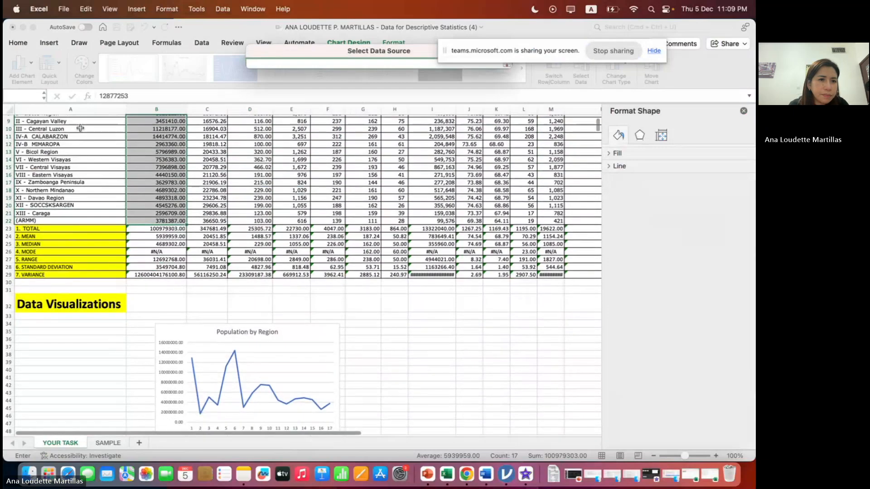
{"action": "scroll", "coordinate": [80, 129], "scroll_direction": "up", "scroll_amount": 5}
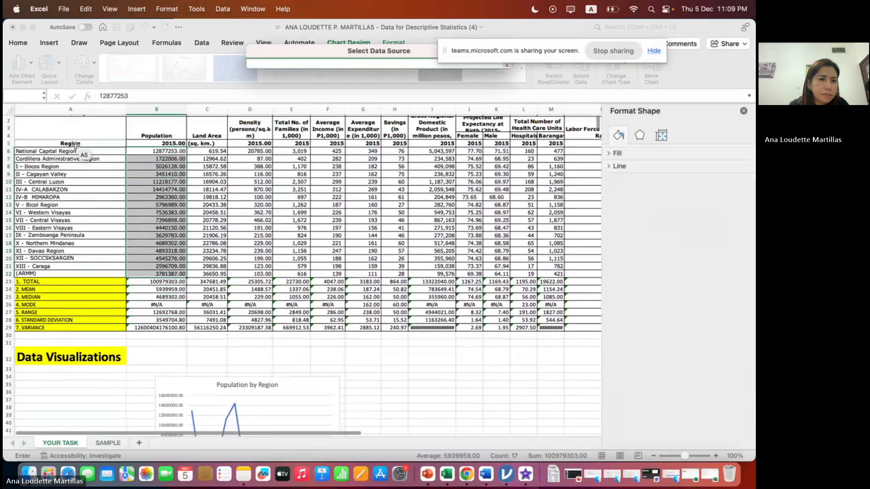
{"action": "left_click_drag", "start_coordinate": [75, 151], "coordinate": [50, 274]}
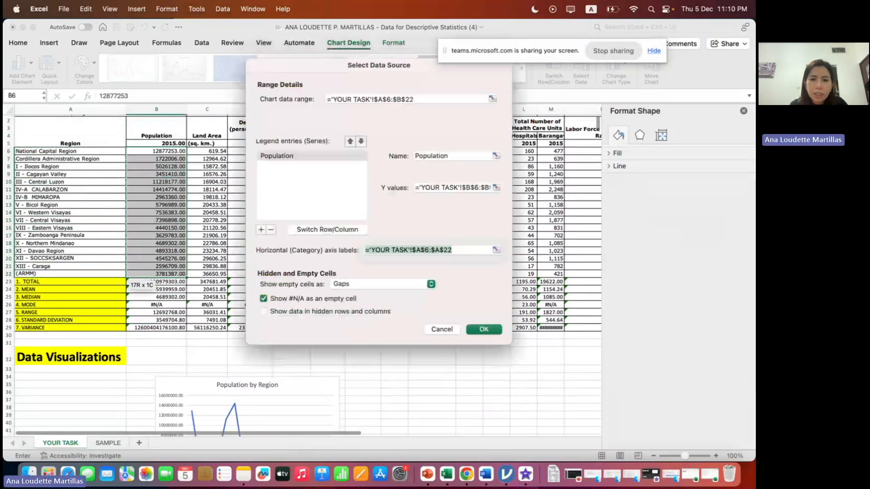
{"action": "key", "text": "Return"}
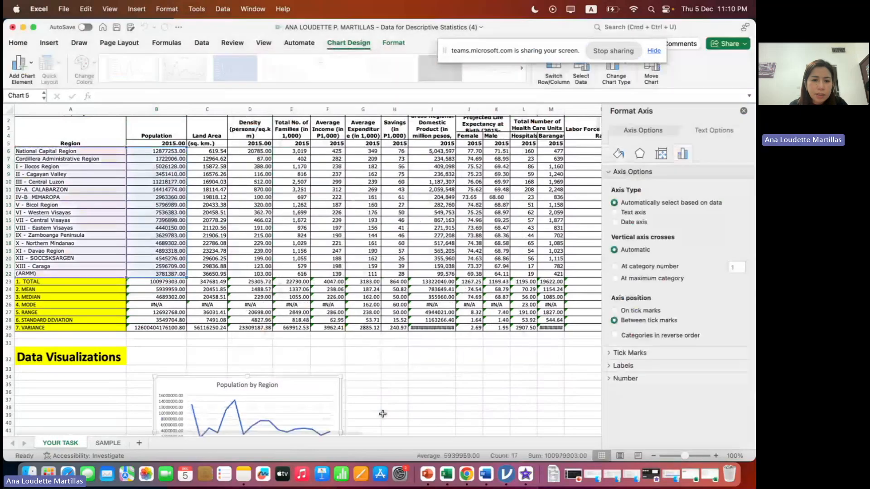
Enlarge the Population by Region chart to span about columns A to H and rows 34 to 52
{"action": "scroll", "coordinate": [383, 413], "scroll_direction": "down", "scroll_amount": 5}
{"action": "left_click", "coordinate": [274, 260]}
{"action": "left_click_drag", "start_coordinate": [336, 251], "coordinate": [405, 249]}
{"action": "left_click_drag", "start_coordinate": [155, 360], "coordinate": [87, 389]}
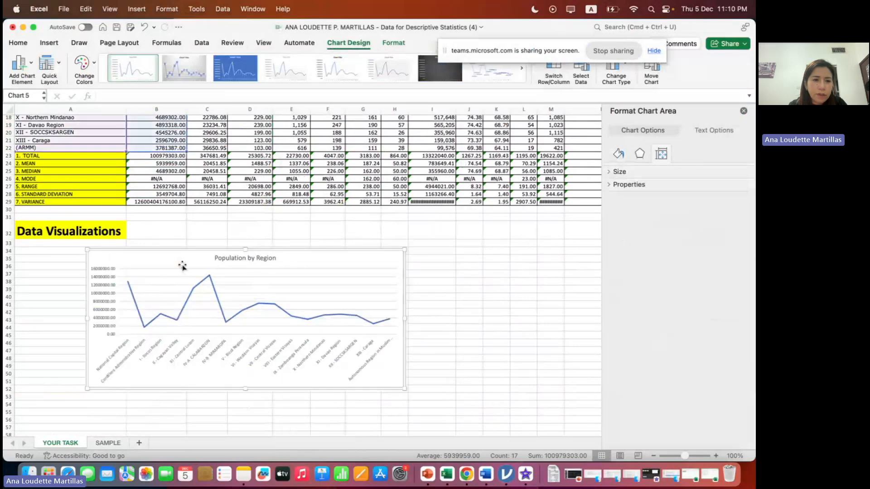
Add a primary horizontal axis title reading "Regions" to the Population by Region chart
{"action": "left_click", "coordinate": [25, 69]}
{"action": "mouse_move", "coordinate": [77, 93]}
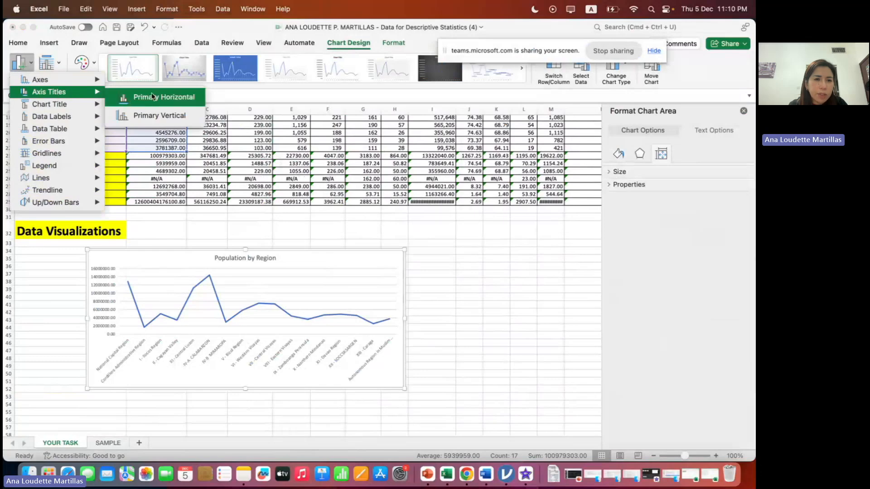
{"action": "left_click", "coordinate": [149, 98]}
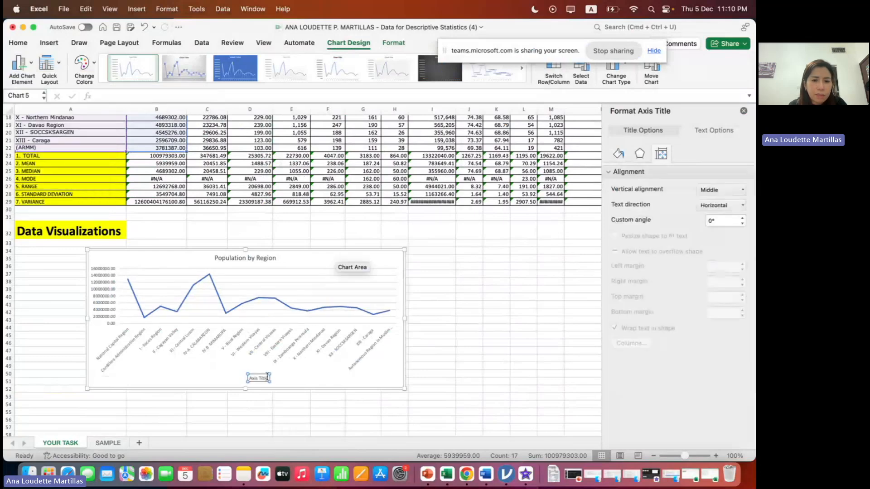
{"action": "key", "text": "BackSpace"}
{"action": "key", "text": "BackSpace"}
{"action": "key", "text": "BackSpace"}
{"action": "key", "text": "BackSpace"}
{"action": "key", "text": "BackSpace"}
{"action": "key", "text": "BackSpace"}
{"action": "key", "text": "BackSpace"}
{"action": "key", "text": "BackSpace"}
{"action": "key", "text": "BackSpace"}
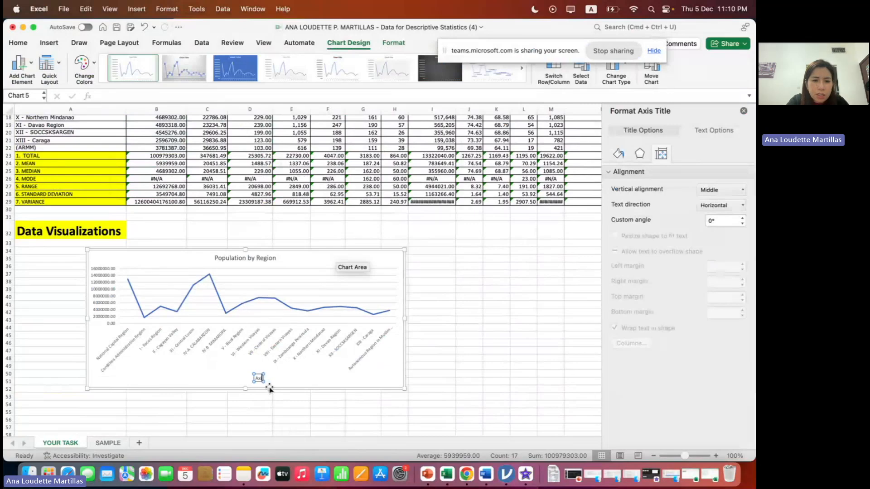
{"action": "key", "text": "BackSpace"}
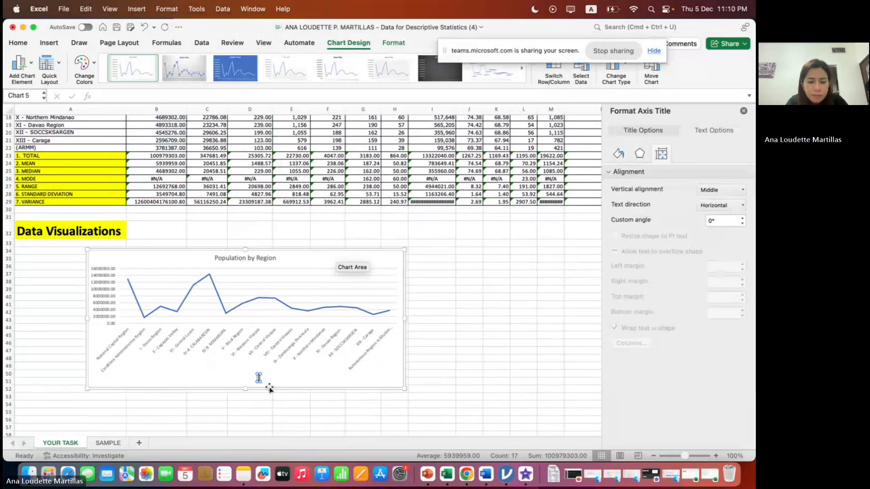
{"action": "type", "text": "Regions"}
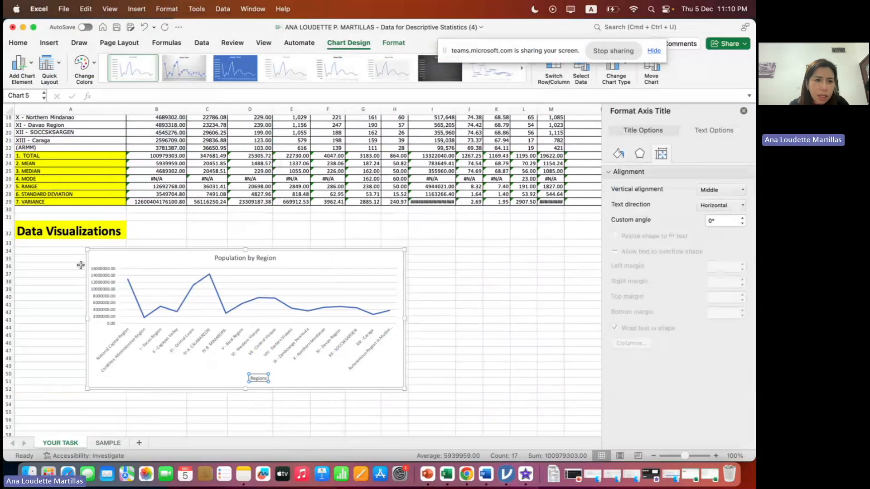
Add a primary vertical axis title reading "Population" and move the chart to start in column A at about row 37
{"action": "left_click", "coordinate": [25, 69]}
{"action": "mouse_move", "coordinate": [54, 92]}
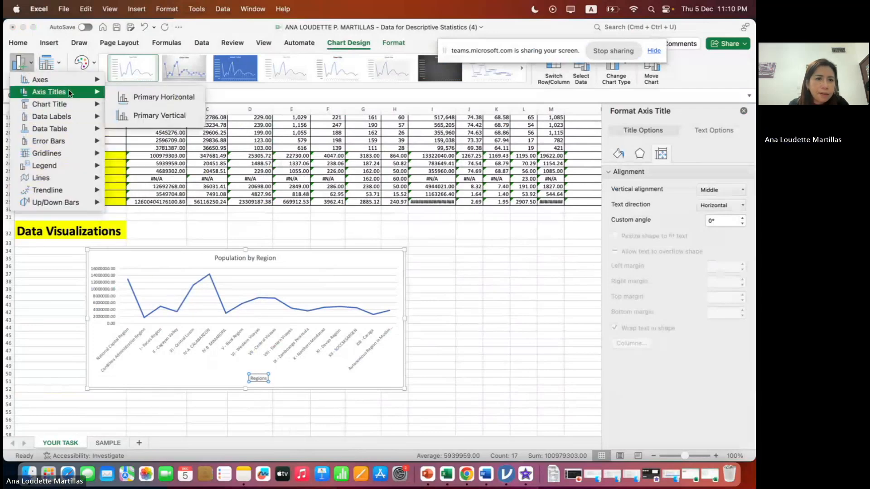
{"action": "left_click", "coordinate": [149, 116]}
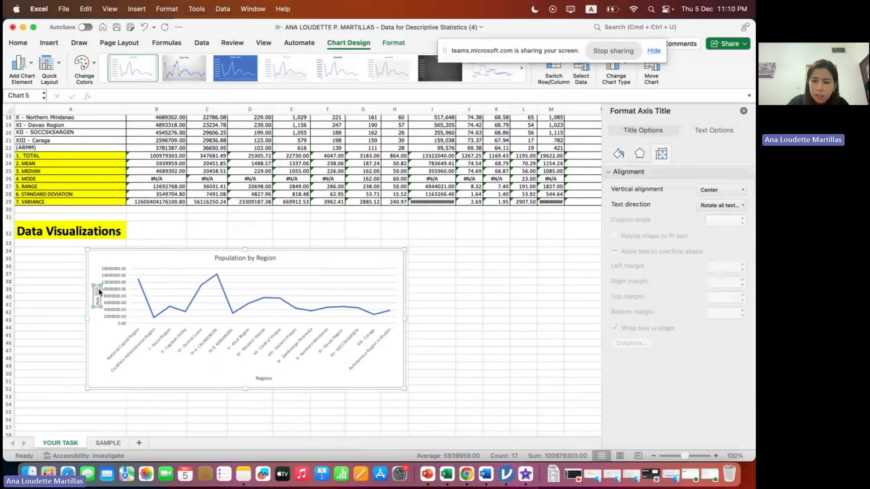
{"action": "key", "text": "BackSpace"}
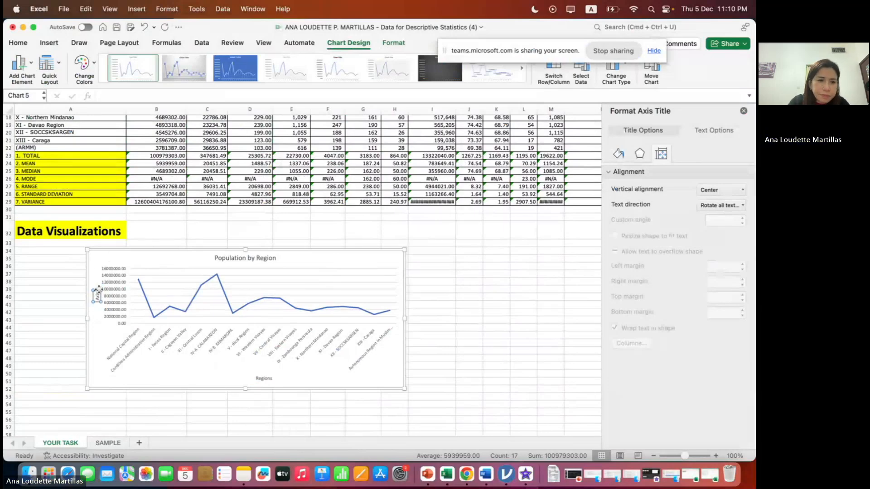
{"action": "key", "text": "BackSpace"}
{"action": "key", "text": "BackSpace"}
{"action": "key", "text": "BackSpace"}
{"action": "key", "text": "BackSpace"}
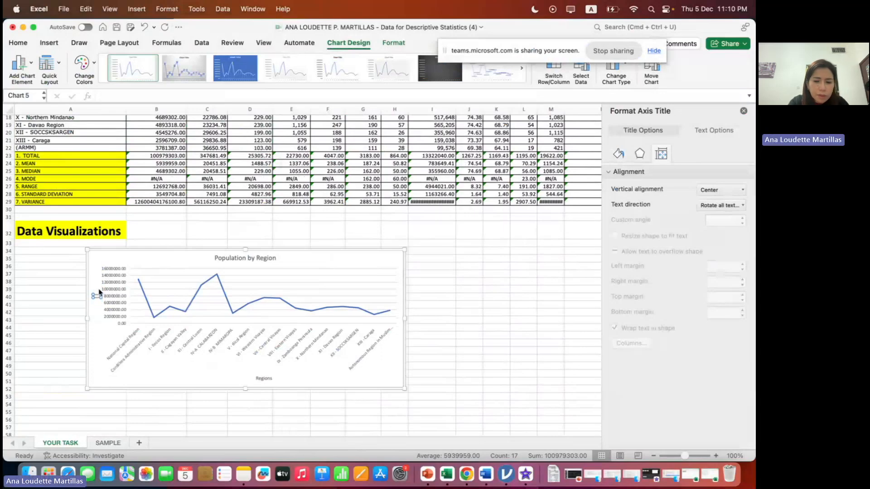
{"action": "type", "text": "Popu"}
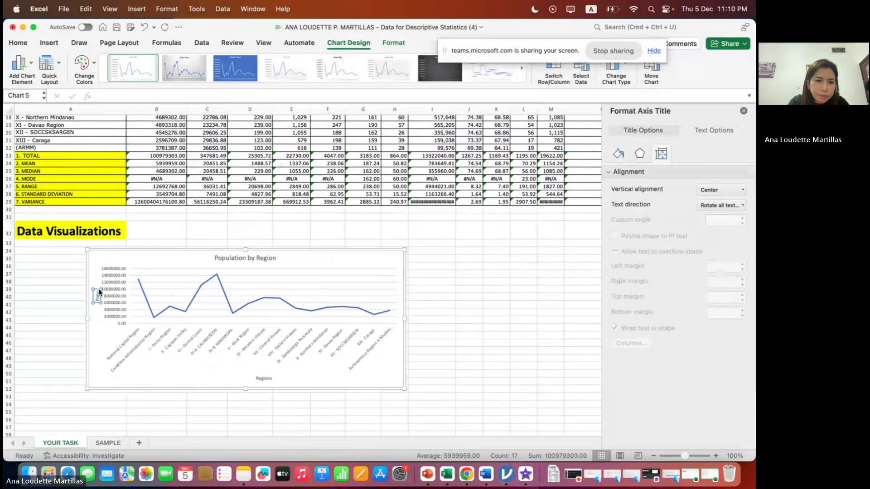
{"action": "type", "text": "lation"}
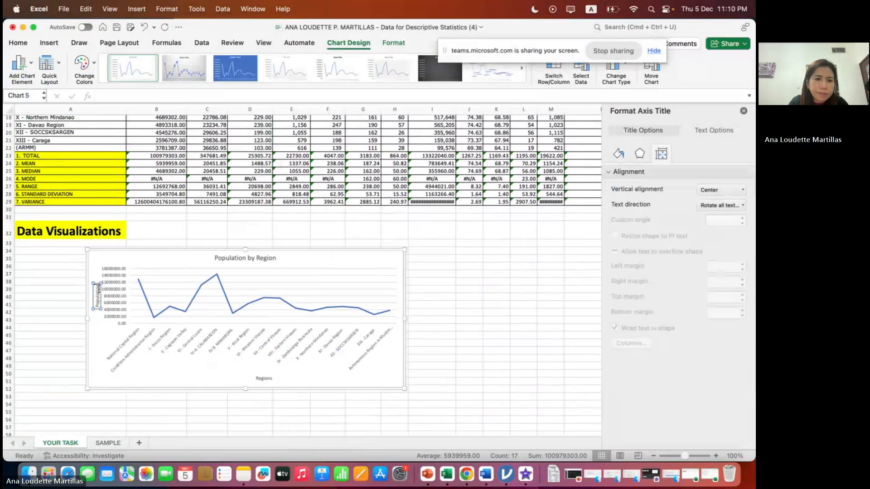
{"action": "left_click", "coordinate": [458, 297]}
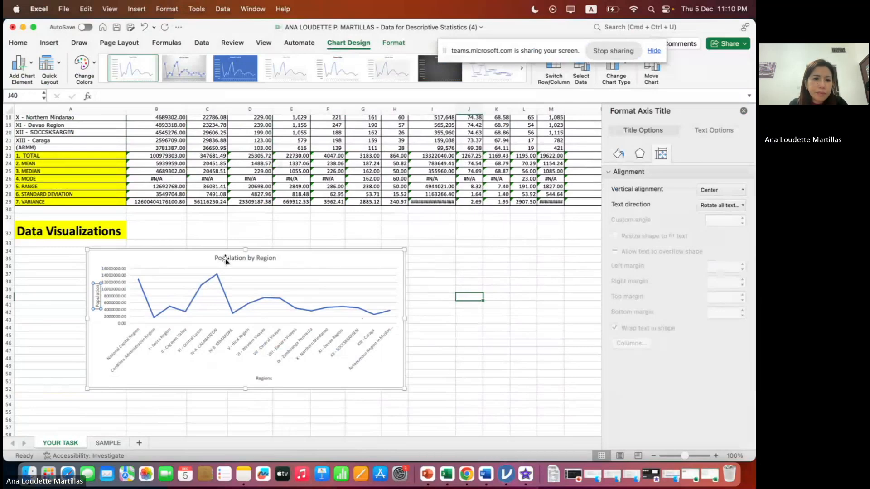
{"action": "left_click_drag", "start_coordinate": [209, 260], "coordinate": [153, 279]}
Switch to the other Data for Descriptive Statistics workbook in Excel and look through its regional line charts down to average income
{"action": "left_click", "coordinate": [466, 474]}
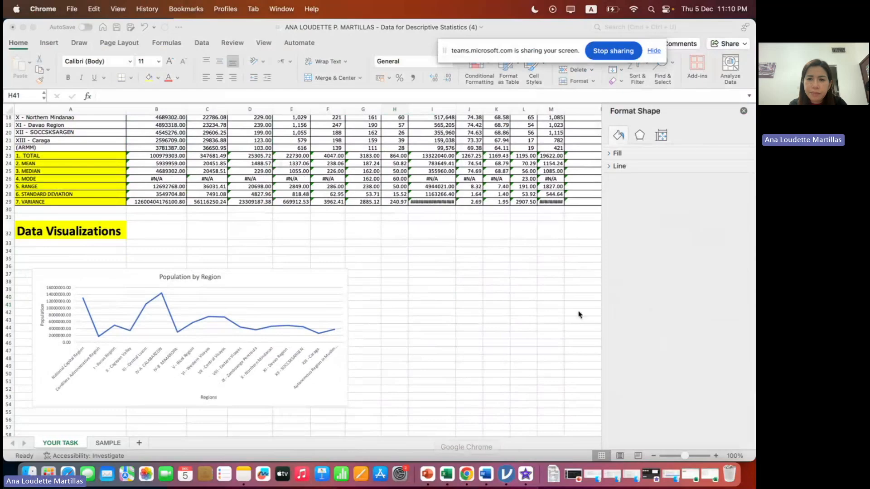
{"action": "left_click", "coordinate": [467, 473]}
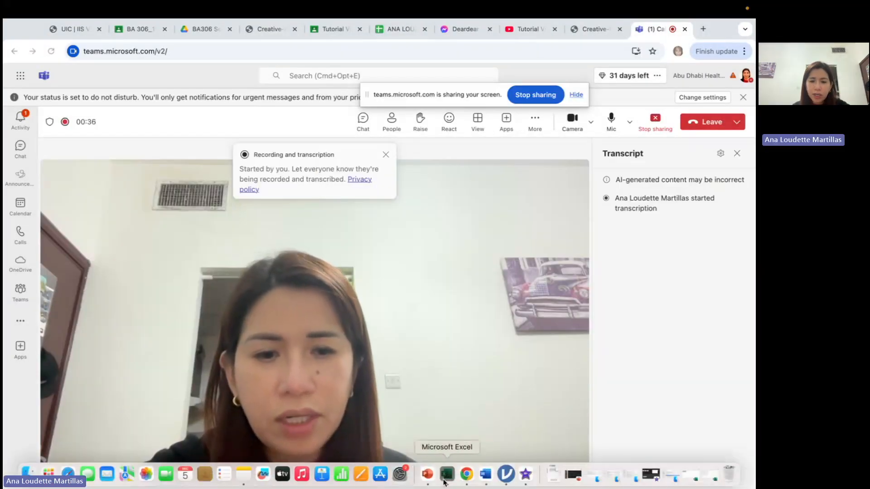
{"action": "left_click", "coordinate": [445, 484]}
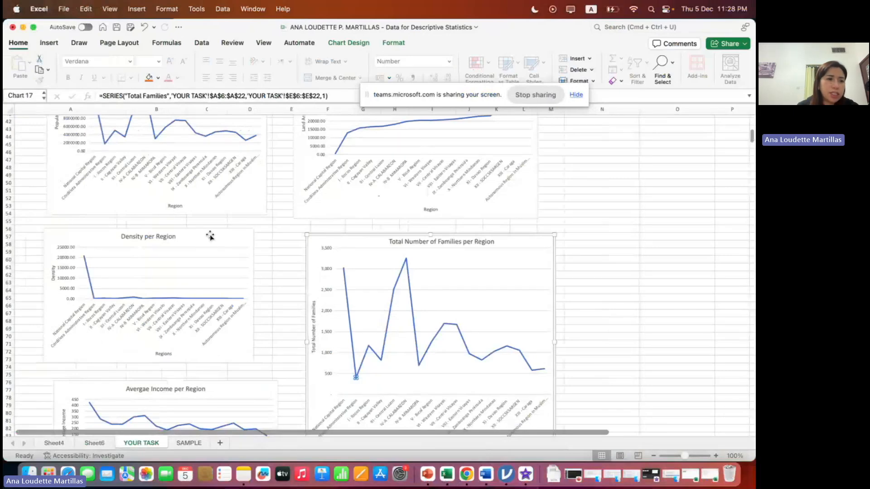
{"action": "scroll", "coordinate": [204, 206], "scroll_direction": "up", "scroll_amount": 2}
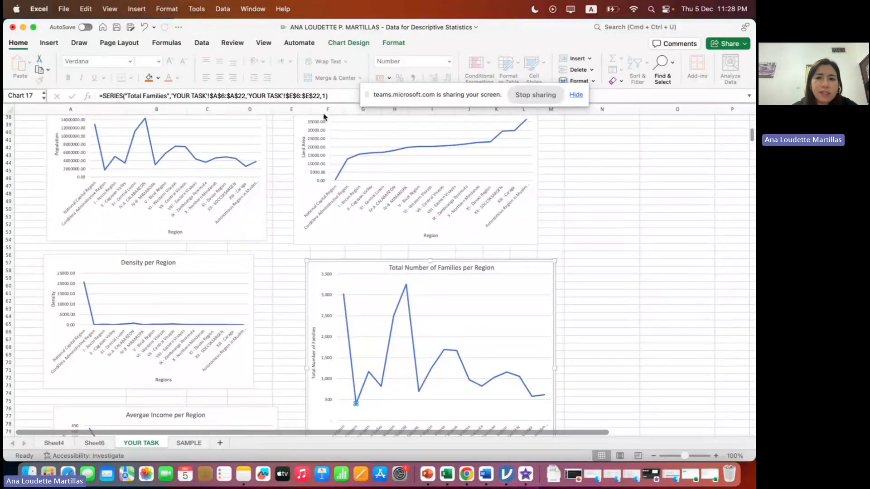
{"action": "left_click_drag", "start_coordinate": [392, 98], "coordinate": [440, 44]}
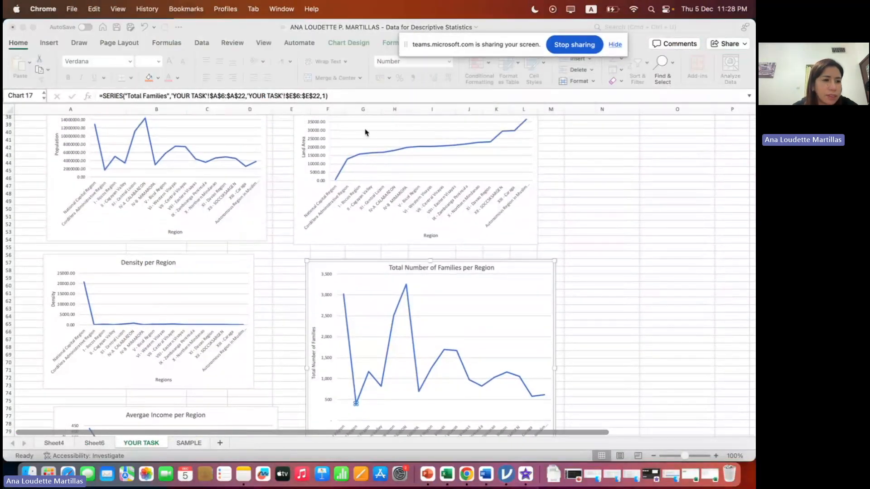
{"action": "scroll", "coordinate": [329, 270], "scroll_direction": "up", "scroll_amount": 1}
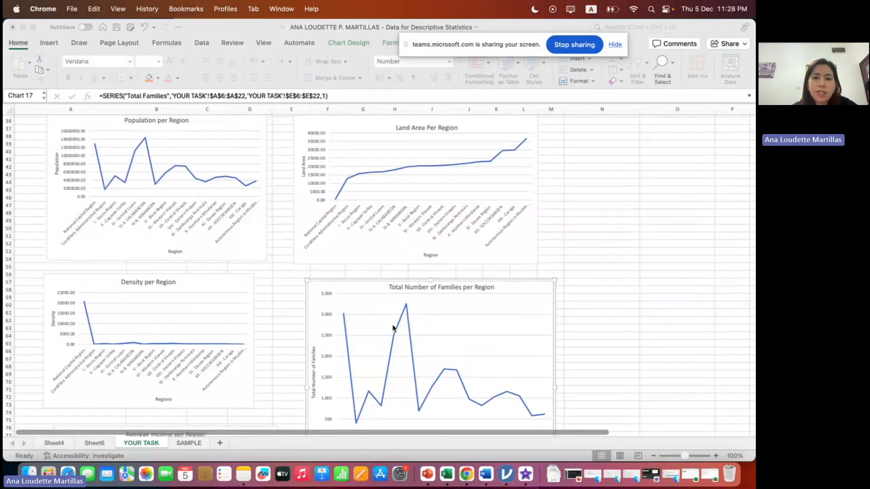
{"action": "scroll", "coordinate": [393, 328], "scroll_direction": "down", "scroll_amount": 8}
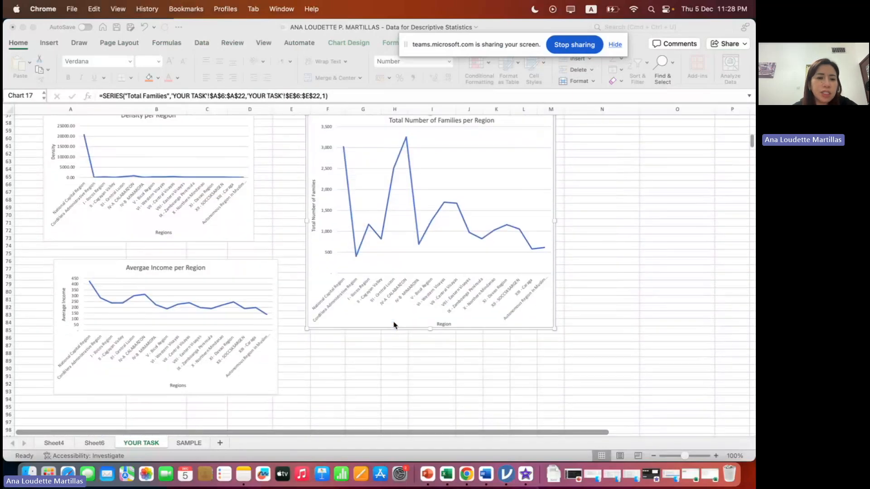
{"action": "left_click", "coordinate": [183, 267]}
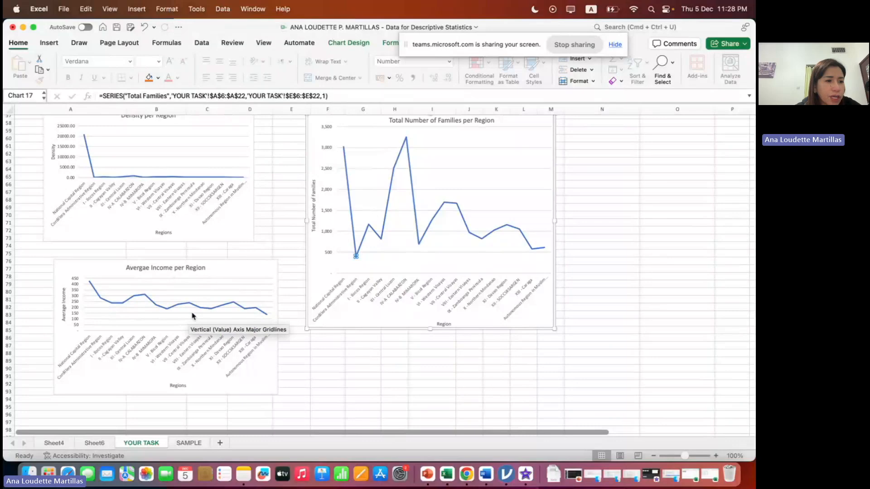
Examine the Population, Land Area and Density per Region line charts for their highest and lowest regions
{"action": "scroll", "coordinate": [192, 308], "scroll_direction": "up", "scroll_amount": 1}
{"action": "scroll", "coordinate": [191, 308], "scroll_direction": "up", "scroll_amount": 6}
{"action": "scroll", "coordinate": [192, 309], "scroll_direction": "up", "scroll_amount": 7}
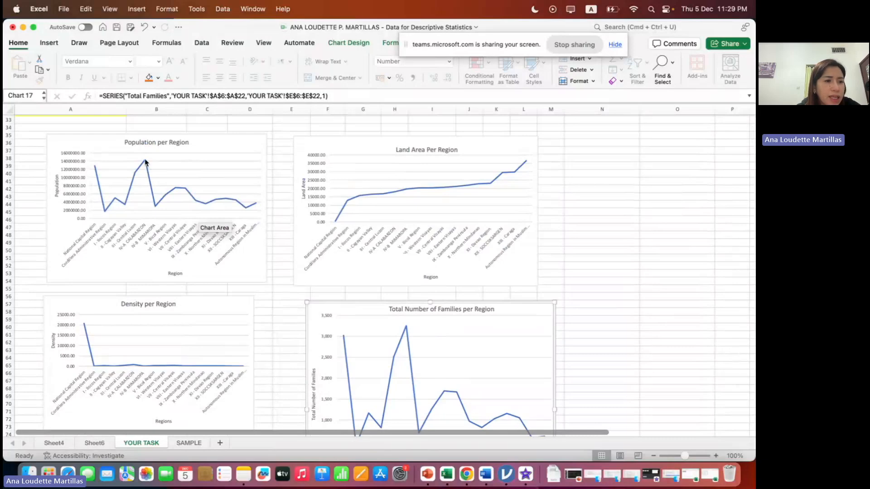
{"action": "mouse_move", "coordinate": [522, 183]}
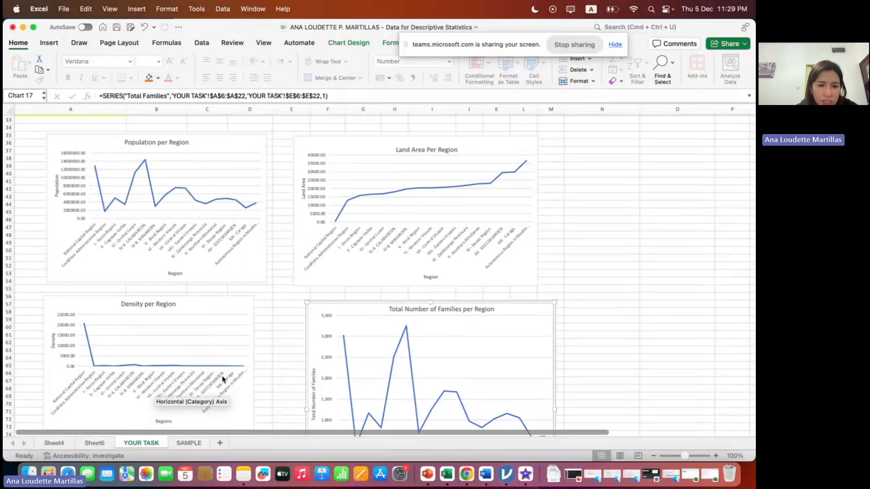
{"action": "mouse_move", "coordinate": [84, 325]}
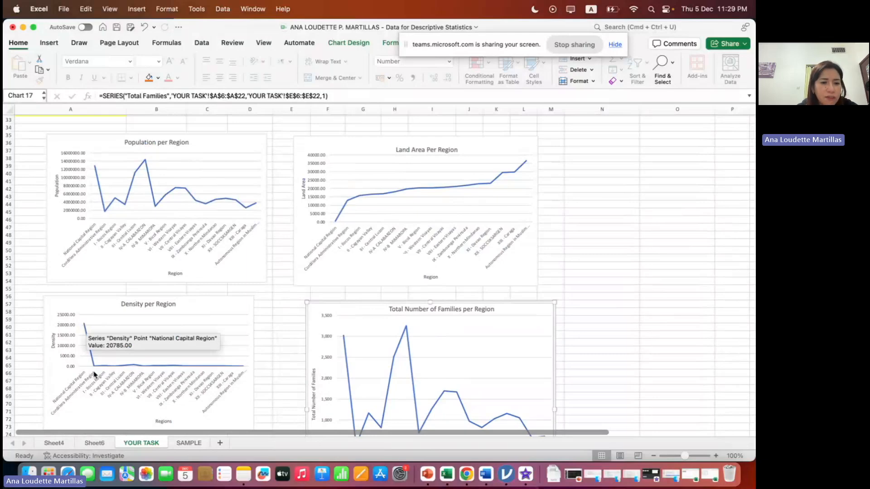
{"action": "mouse_move", "coordinate": [95, 368]}
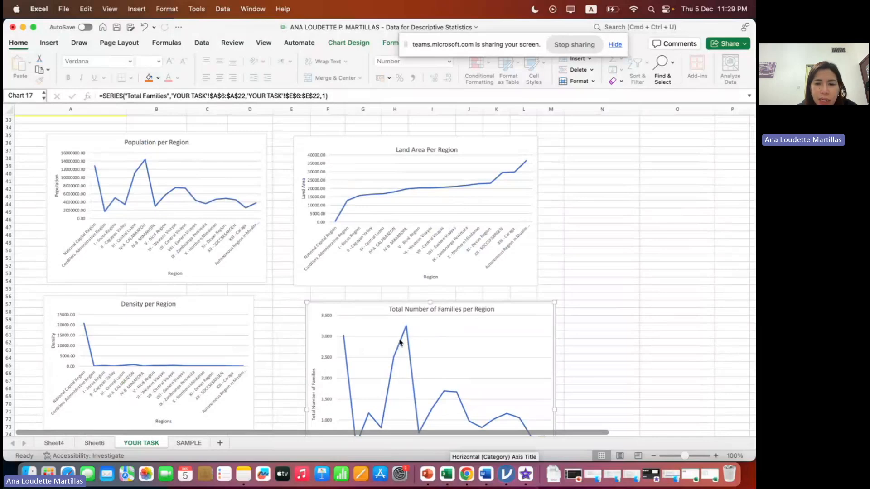
Examine the peak and lowest points of the Total Number of Families chart and the highest point of the average income chart
{"action": "scroll", "coordinate": [380, 364], "scroll_direction": "down", "scroll_amount": 1}
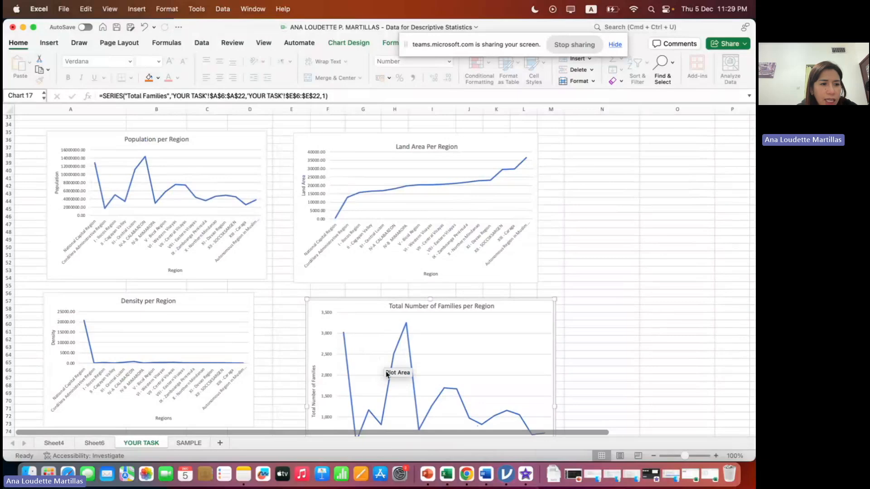
{"action": "scroll", "coordinate": [393, 376], "scroll_direction": "down", "scroll_amount": 2}
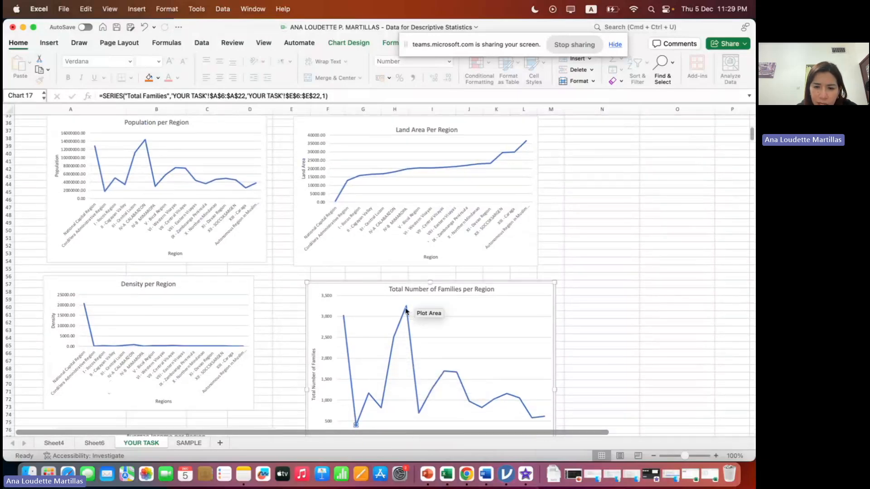
{"action": "mouse_move", "coordinate": [406, 309]}
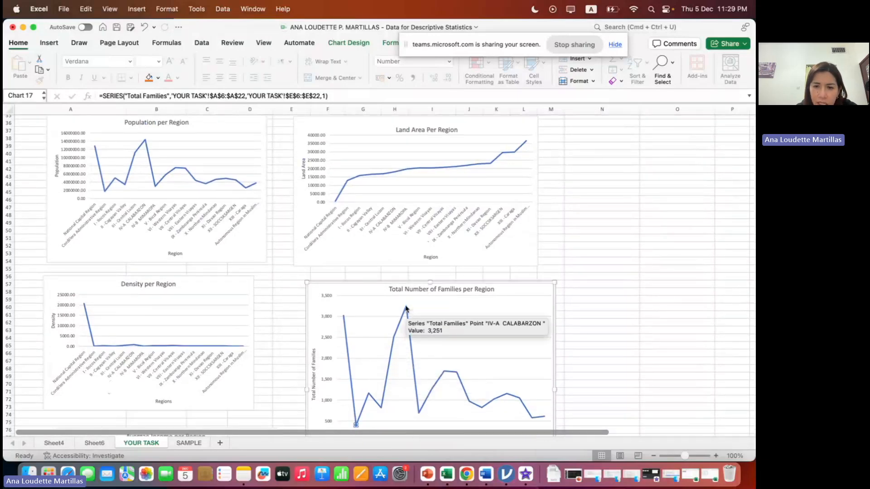
{"action": "scroll", "coordinate": [406, 309], "scroll_direction": "down", "scroll_amount": 1}
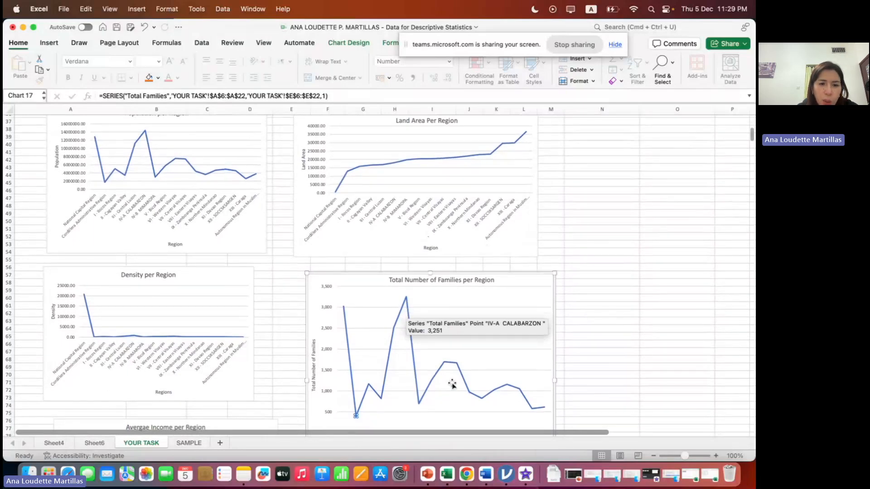
{"action": "scroll", "coordinate": [443, 404], "scroll_direction": "down", "scroll_amount": 1}
{"action": "mouse_move", "coordinate": [358, 405]}
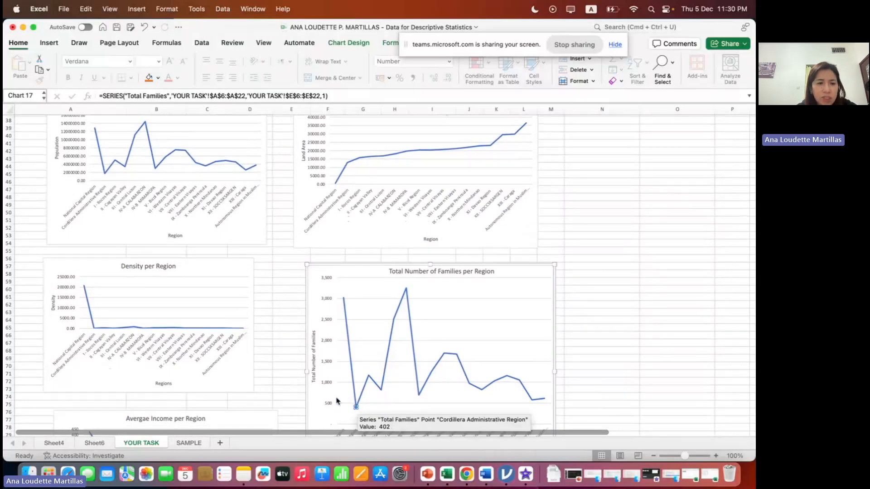
{"action": "scroll", "coordinate": [338, 394], "scroll_direction": "down", "scroll_amount": 5}
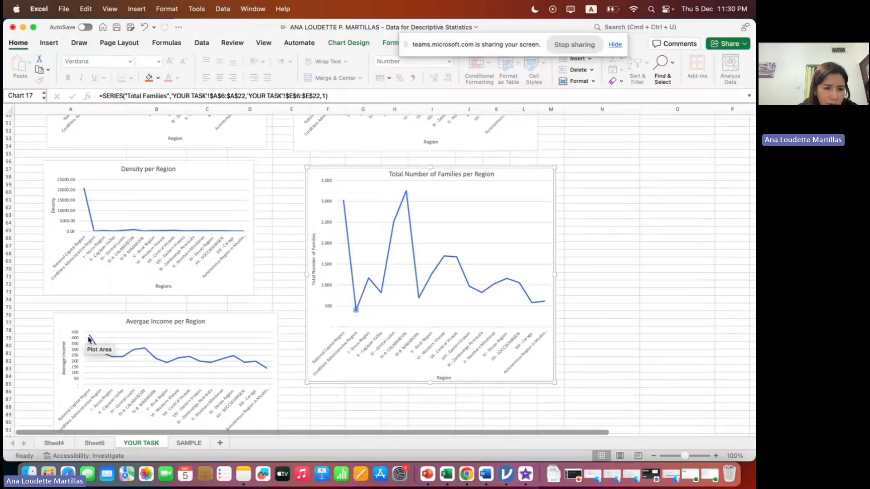
{"action": "mouse_move", "coordinate": [89, 340]}
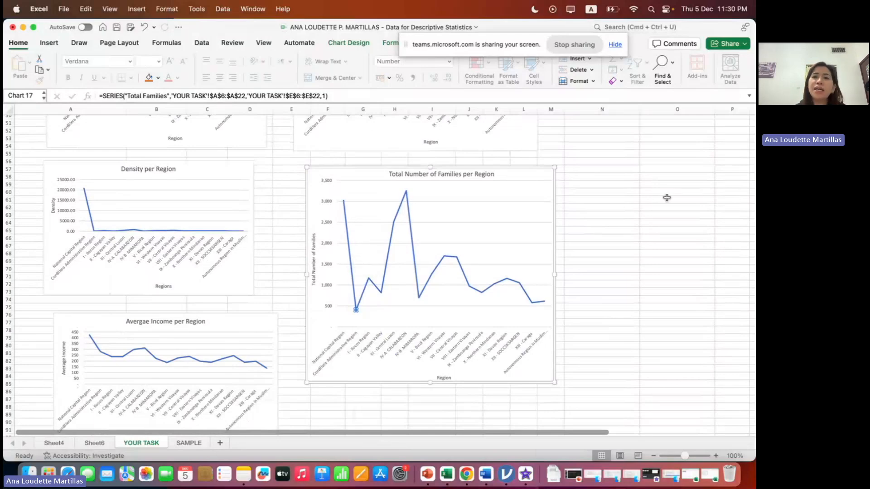
Switch to Chrome and stop sharing the screen in the Teams meeting
{"action": "left_click", "coordinate": [469, 475]}
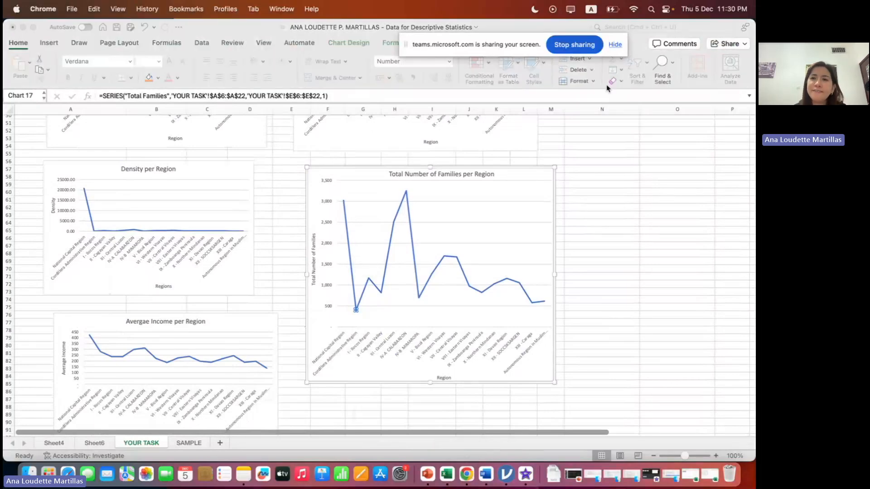
{"action": "left_click", "coordinate": [575, 45]}
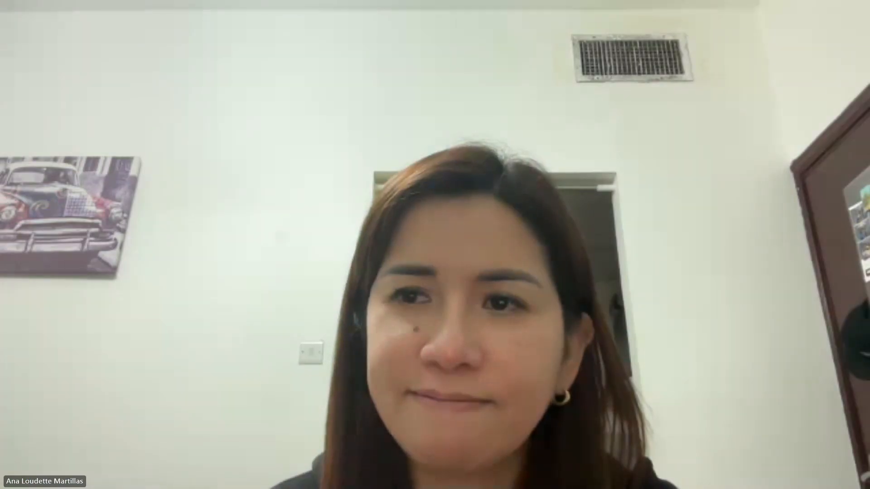